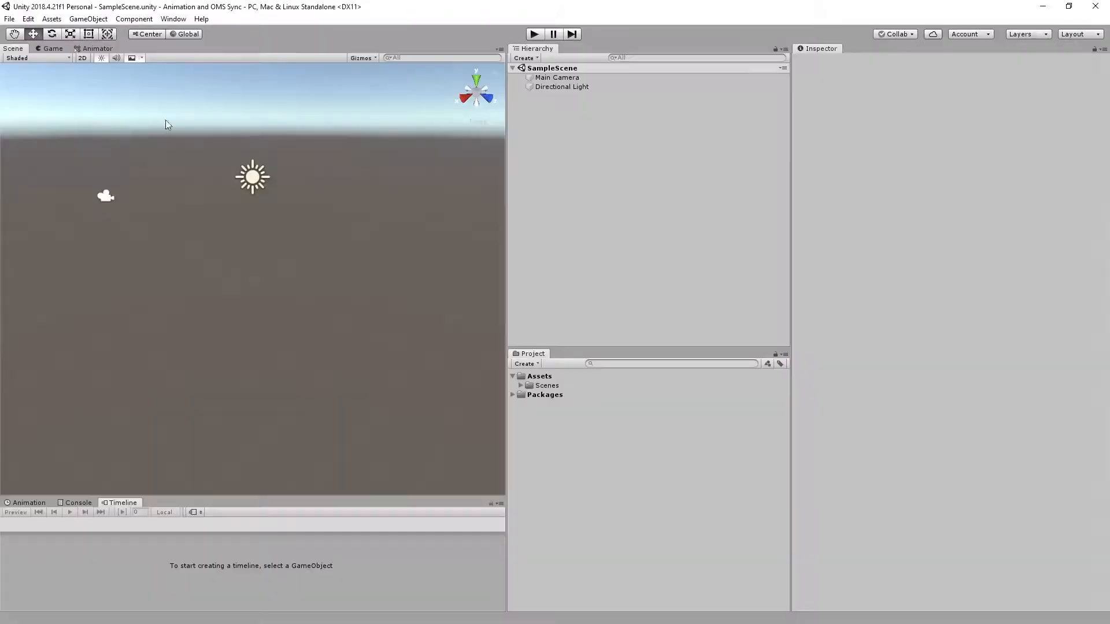
# Import all contents of the OMS Player 2020.4.1 Unity package into the project.
pyautogui.click(52, 19)
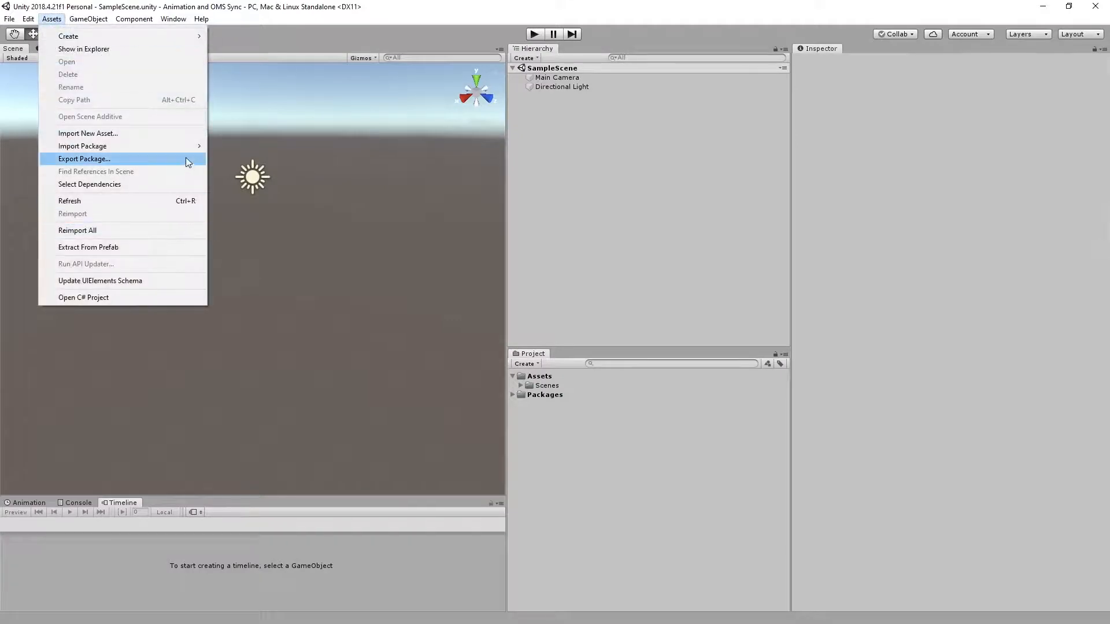
pyautogui.moveTo(193, 147)
pyautogui.click(247, 147)
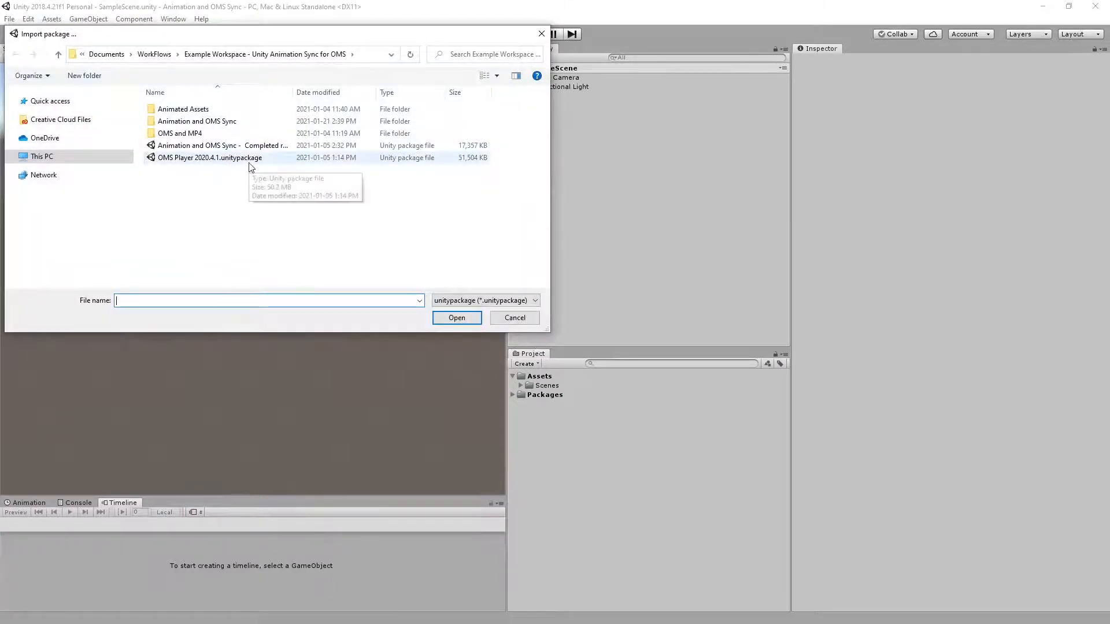
pyautogui.doubleClick(250, 159)
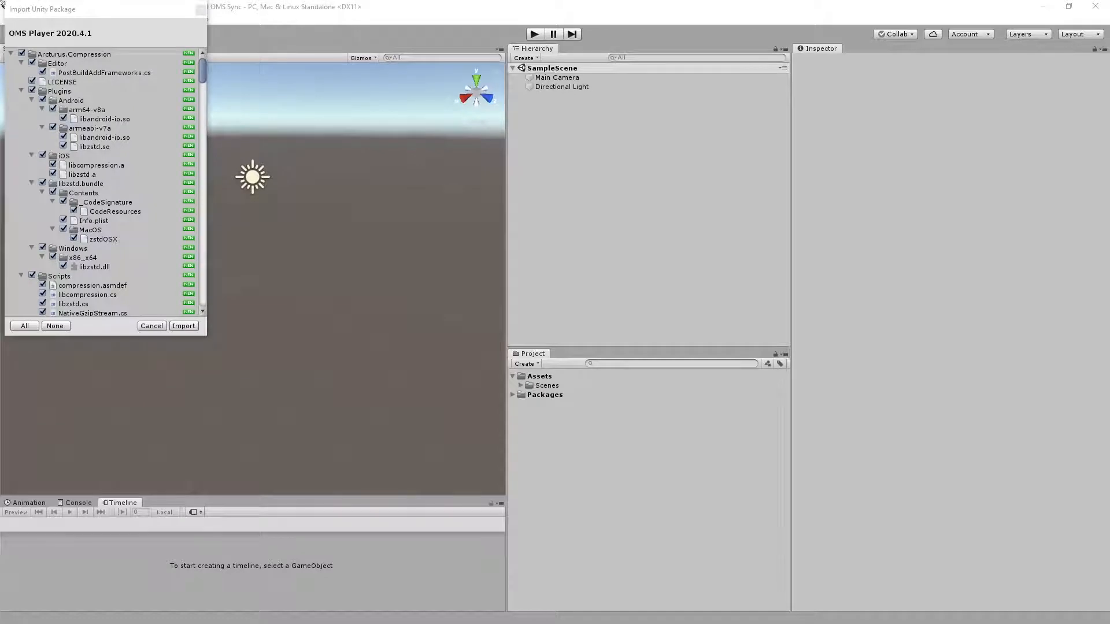
pyautogui.click(183, 326)
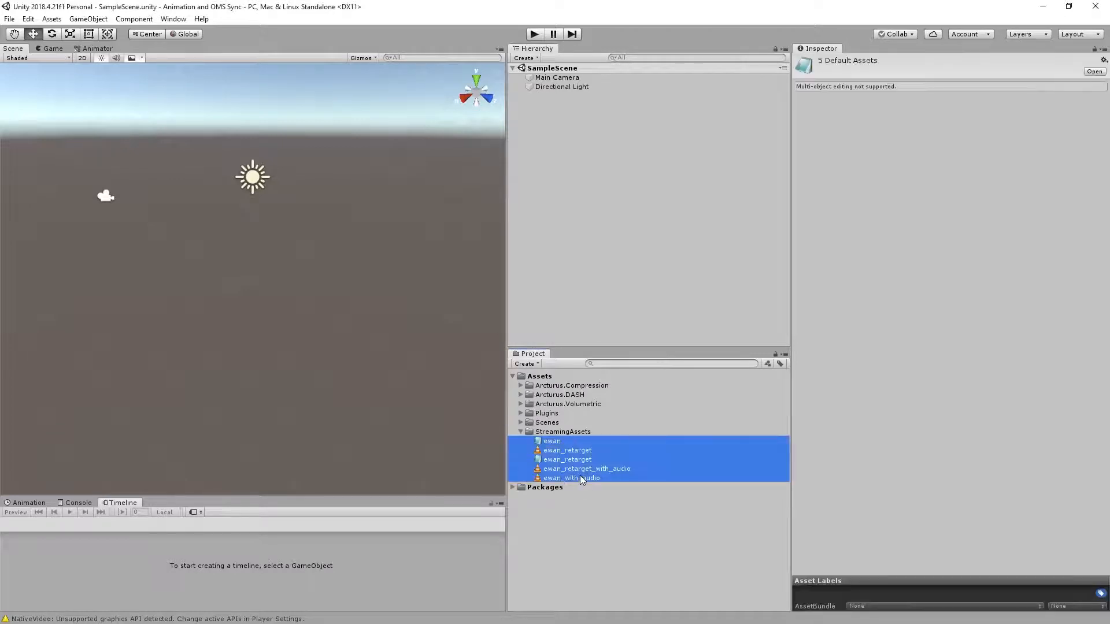
# Create an empty game object in SampleScene and name it OMSPlayer.
pyautogui.rightClick(592, 138)
pyautogui.click(607, 222)
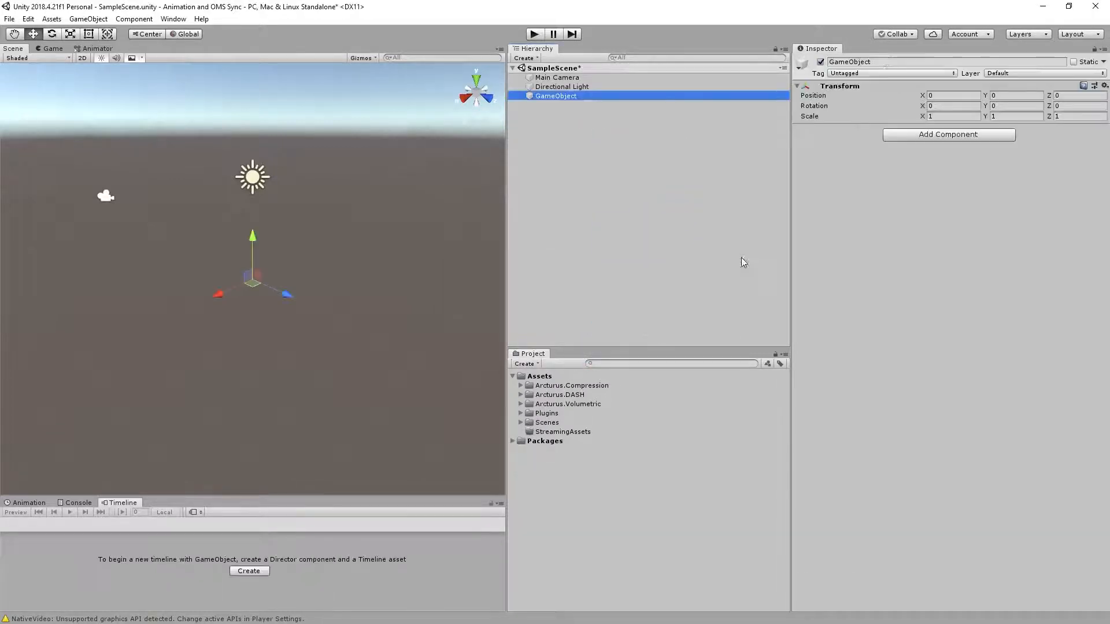
pyautogui.click(799, 65)
pyautogui.write('OMSPlayer')
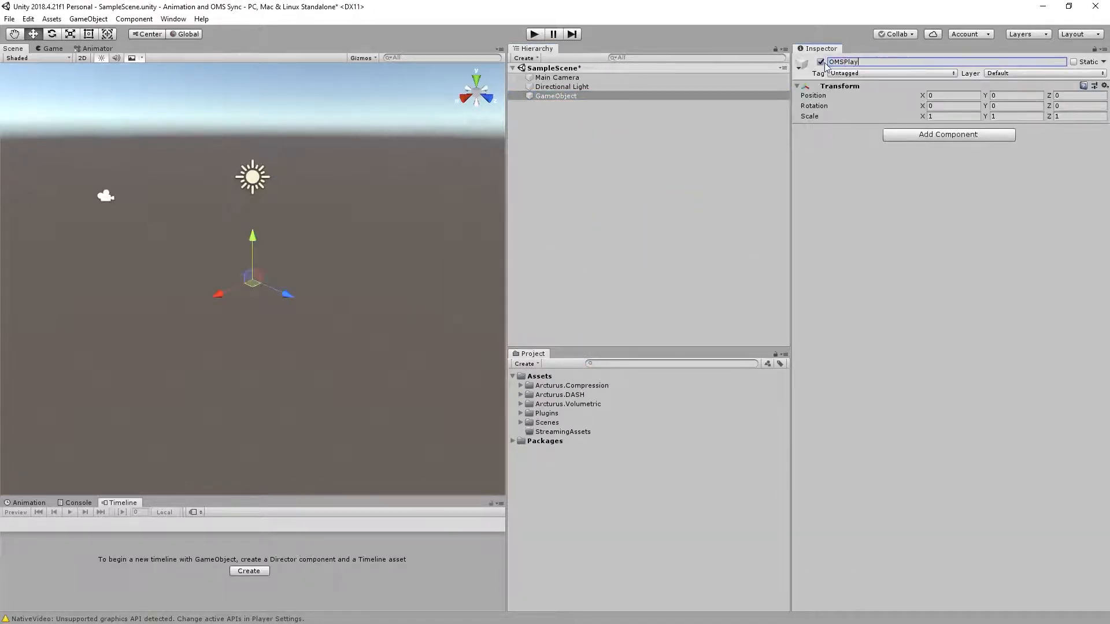
pyautogui.press('Return')
# Add the OMS Player script component to the OMSPlayer object.
pyautogui.click(957, 141)
pyautogui.write('oms')
pyautogui.click(942, 191)
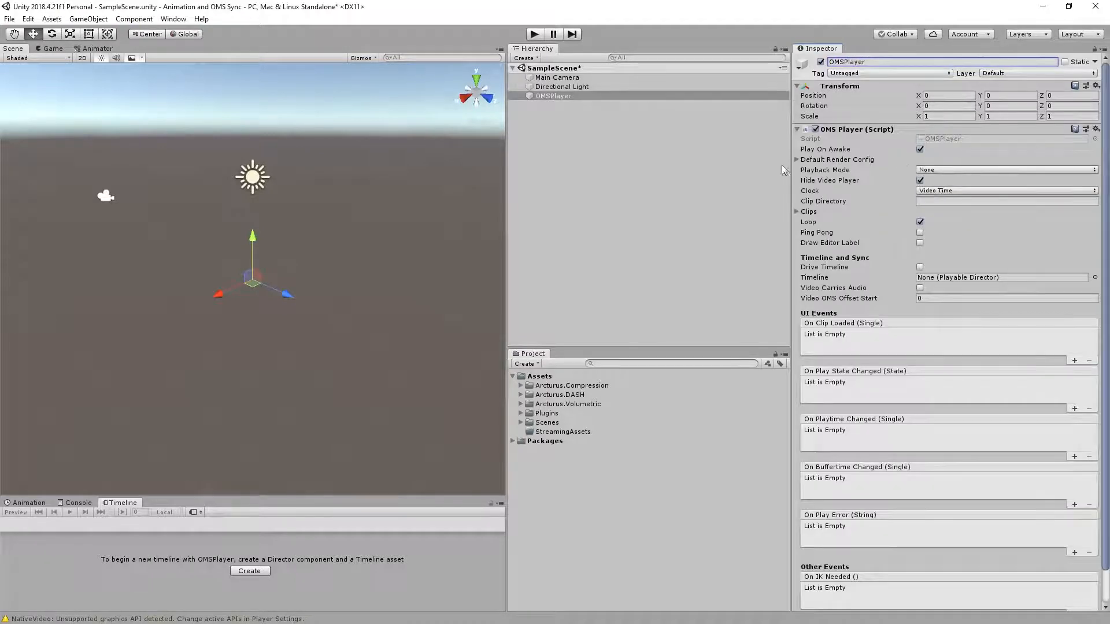
# Set the OMS Player's default render material to SkinnedMeshMaterial and its Playback Mode to Automatic.
pyautogui.click(1001, 170)
pyautogui.click(1094, 171)
pyautogui.doubleClick(630, 254)
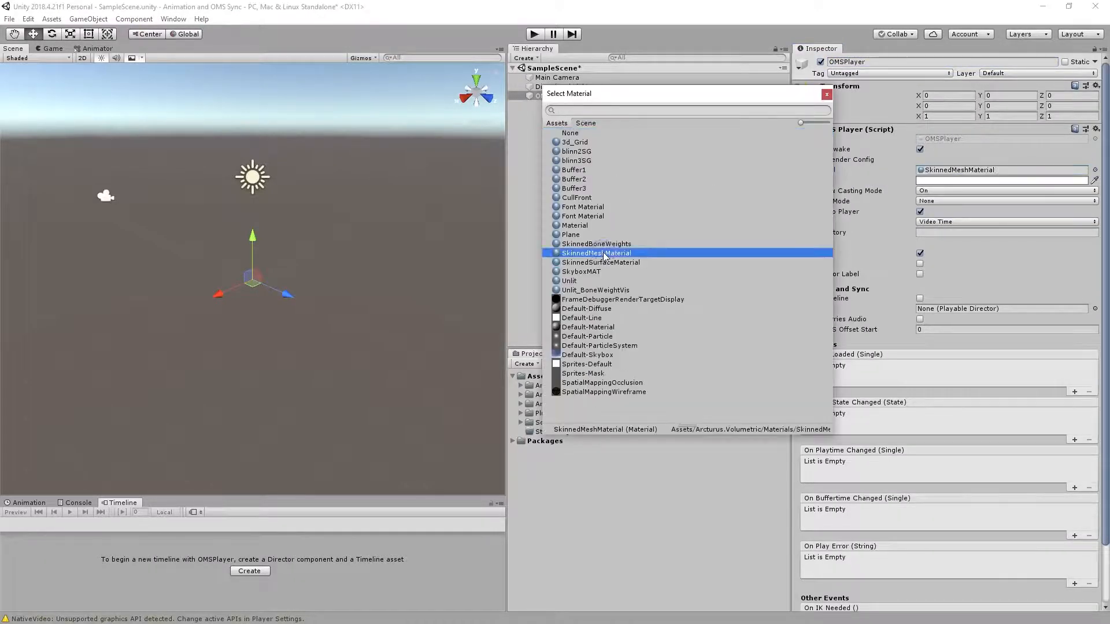
pyautogui.click(1043, 200)
pyautogui.click(948, 220)
pyautogui.click(817, 160)
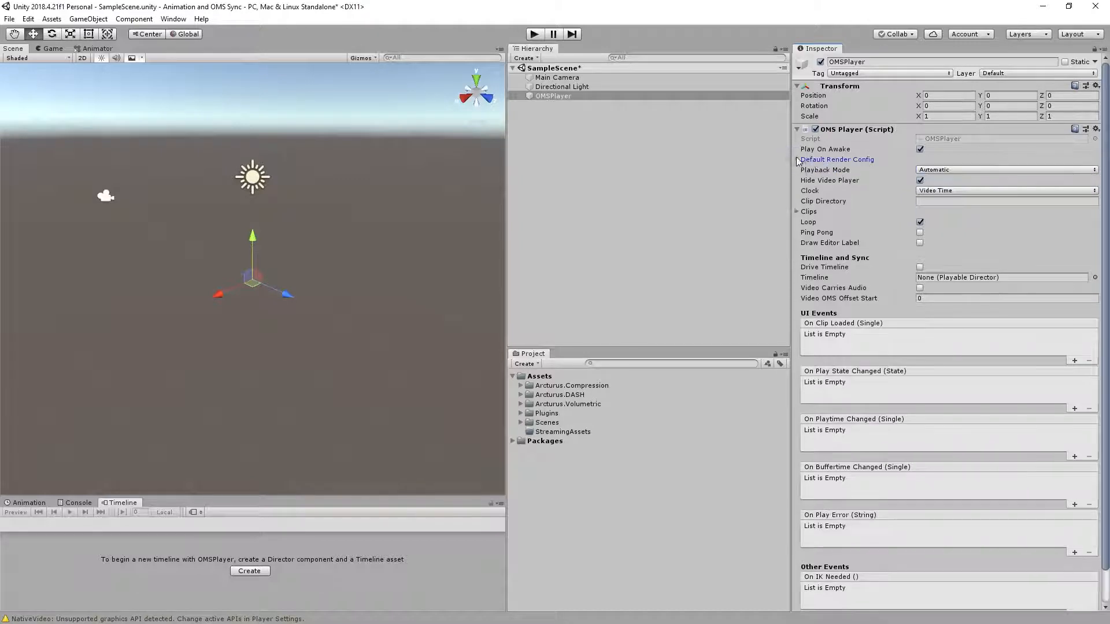
pyautogui.click(933, 116)
# Create a folder named PunchingBag Assets inside the project's Assets folder.
pyautogui.click(546, 378)
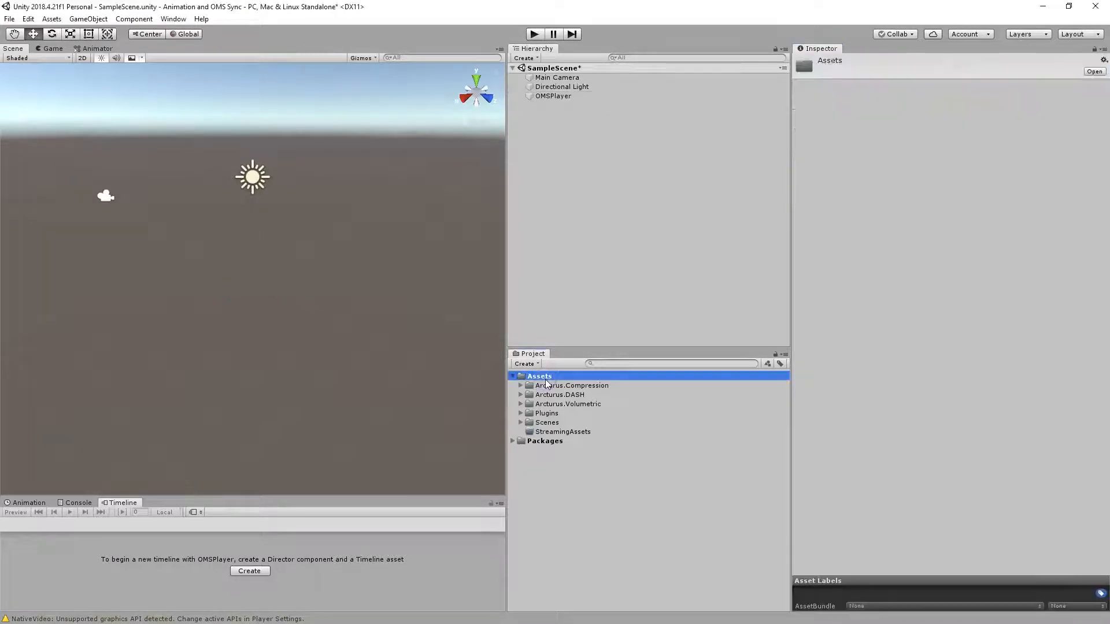
pyautogui.rightClick(546, 380)
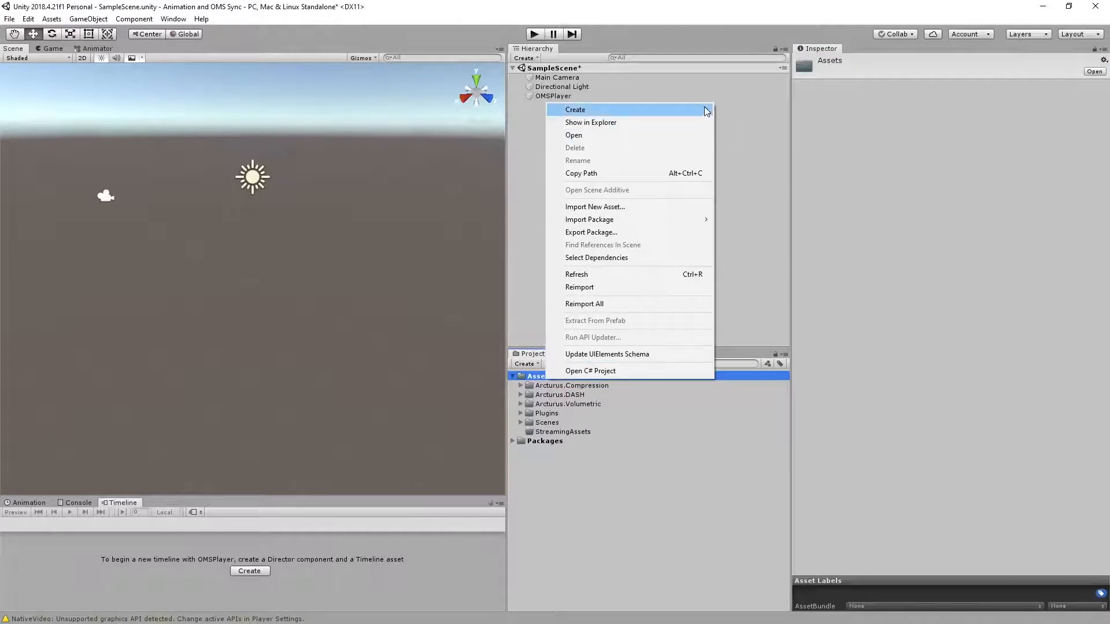
pyautogui.moveTo(705, 110)
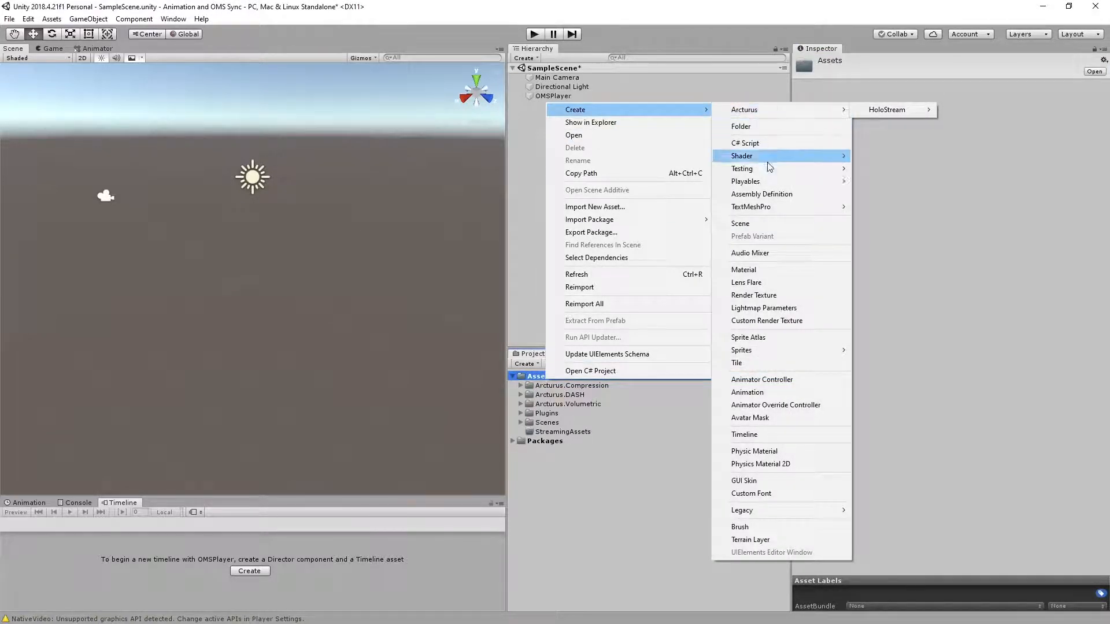
pyautogui.click(800, 129)
pyautogui.write('PunchingBag')
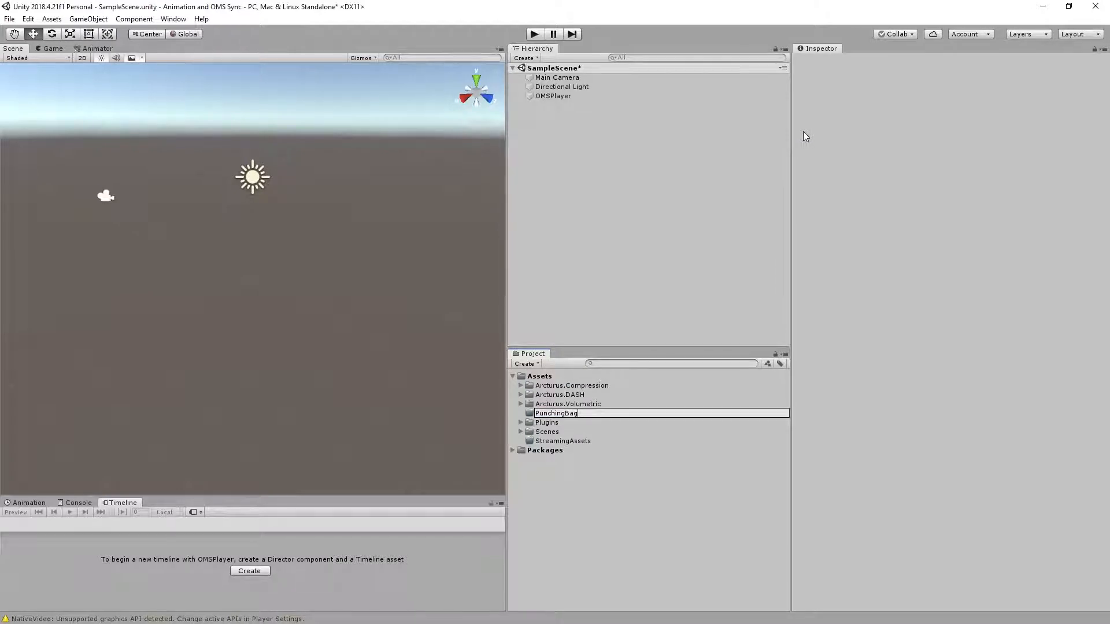
pyautogui.write(' Assets')
pyautogui.press('Return')
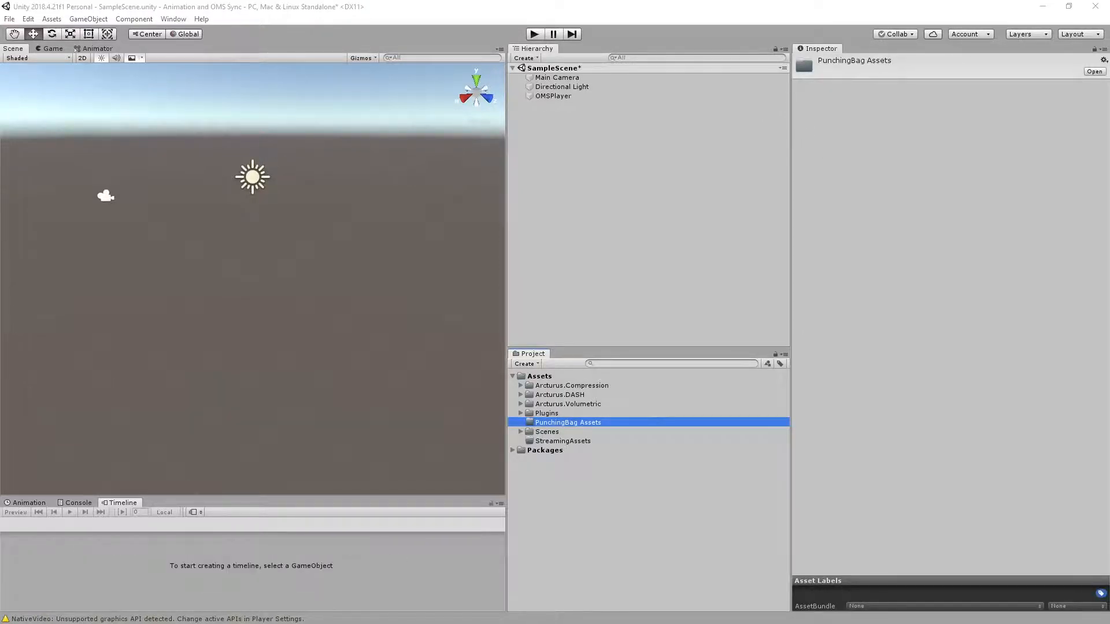
# Switch to File Explorer and import AnimatedPunchingBag.fbx and PunchingBag_Texture.png from Animated Assets into the PunchingBag Assets folder.
pyautogui.hotkey('alt', 'Tab')
pyautogui.moveTo(578, 54); pyautogui.dragTo(281, 86)
pyautogui.doubleClick(214, 231)
pyautogui.click(227, 215)
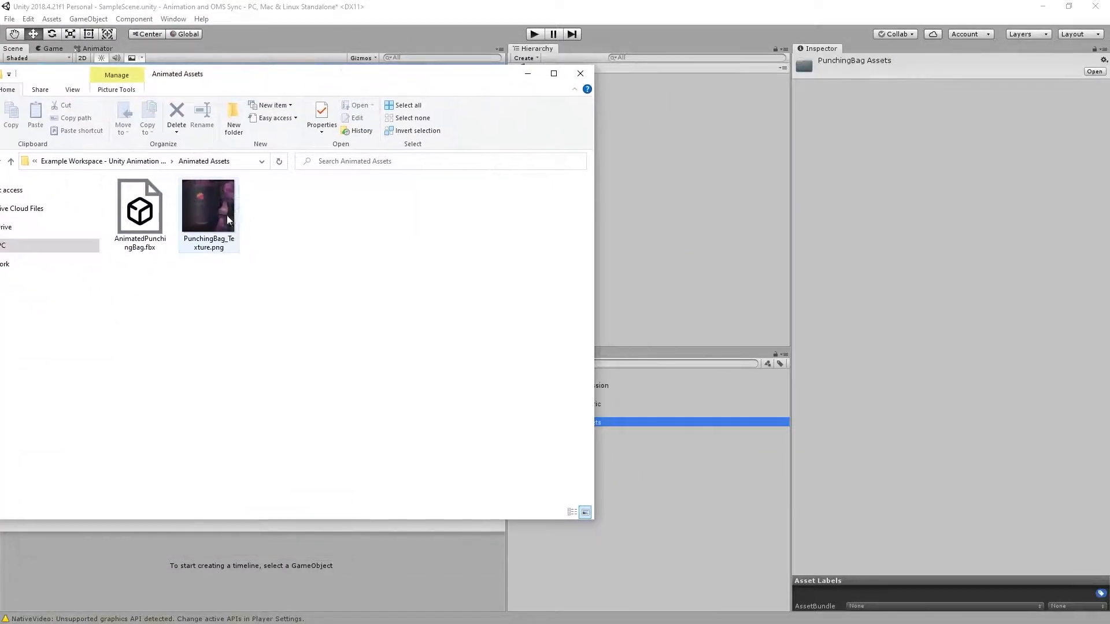
pyautogui.keyDown('ctrl'); pyautogui.click(141, 198); pyautogui.keyUp('ctrl')
pyautogui.moveTo(141, 198); pyautogui.dragTo(604, 421)
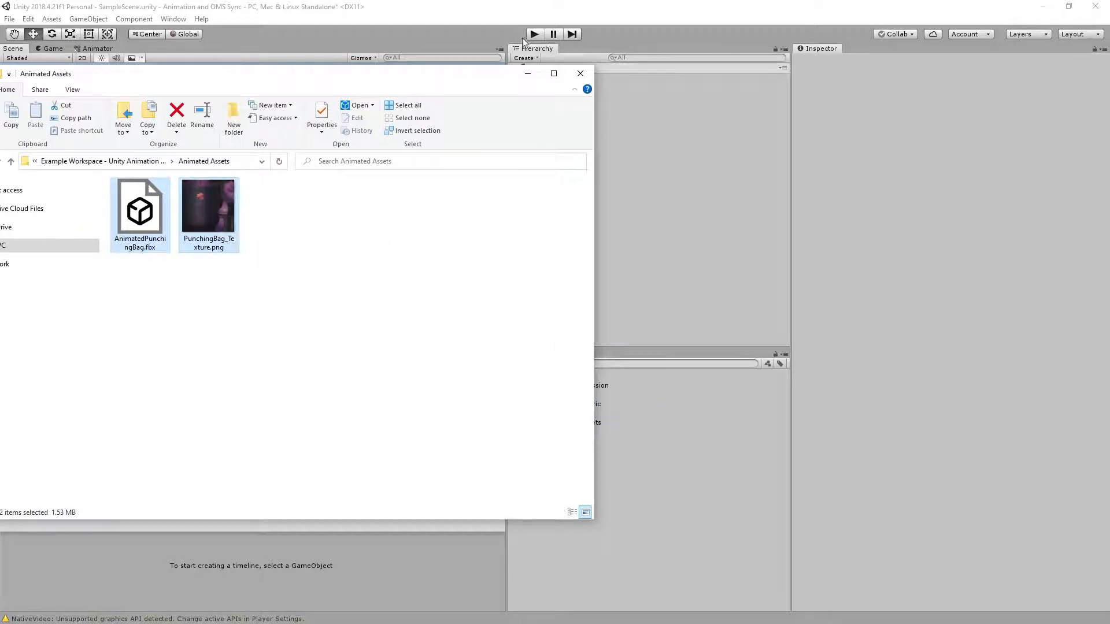
pyautogui.moveTo(469, 81); pyautogui.dragTo(675, 92)
pyautogui.click(733, 87)
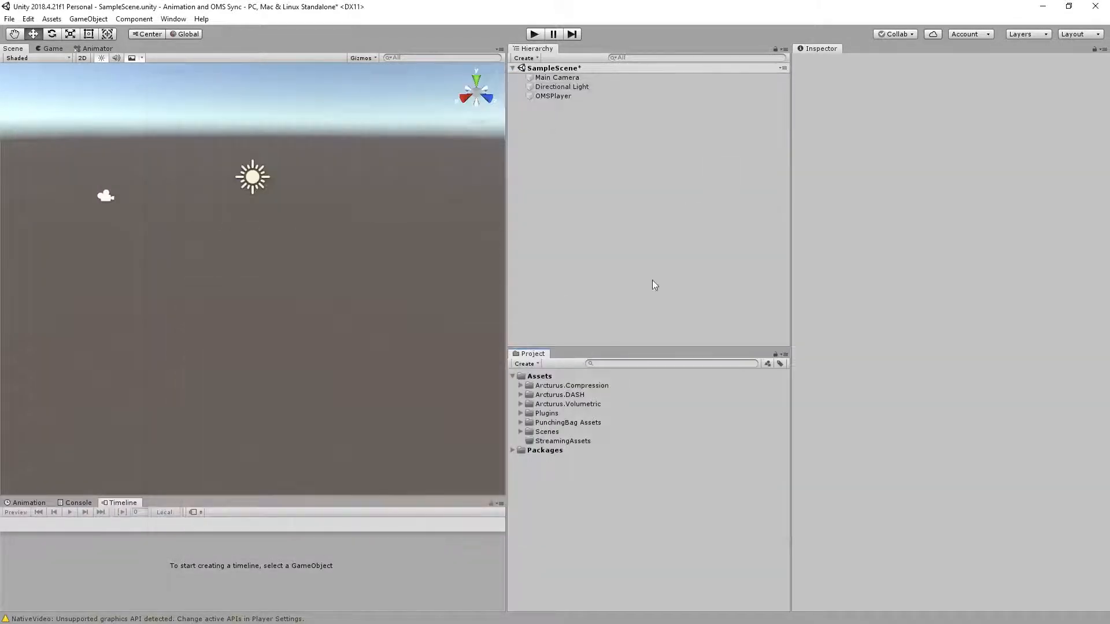
# Enable Loop Time for the Take 001 clip in the AnimatedPunchingBag animation import settings.
pyautogui.click(520, 423)
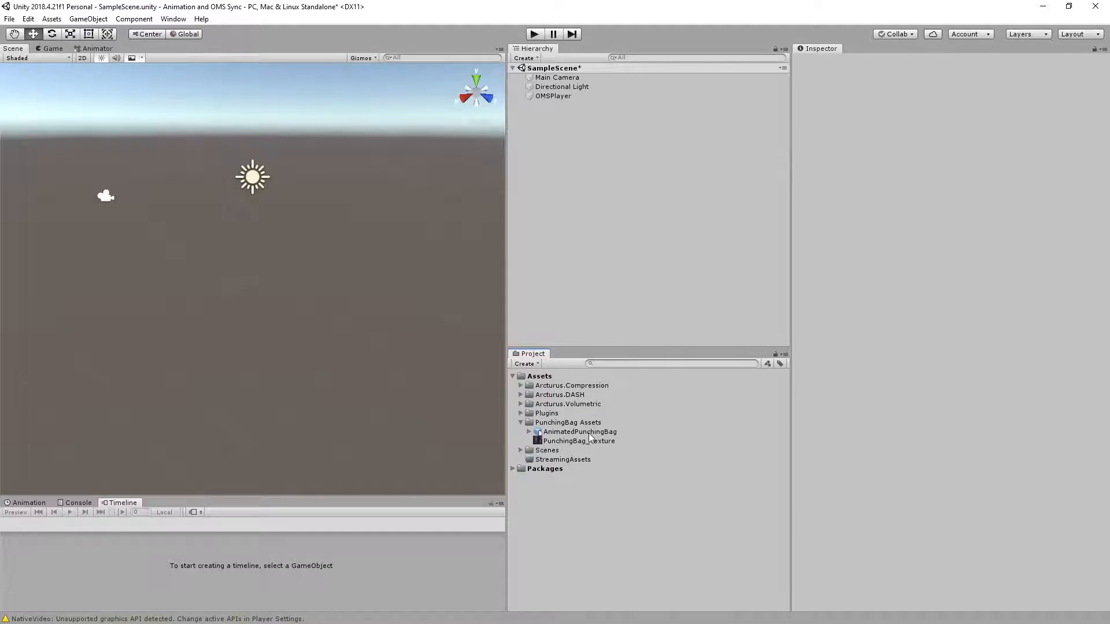
pyautogui.click(587, 432)
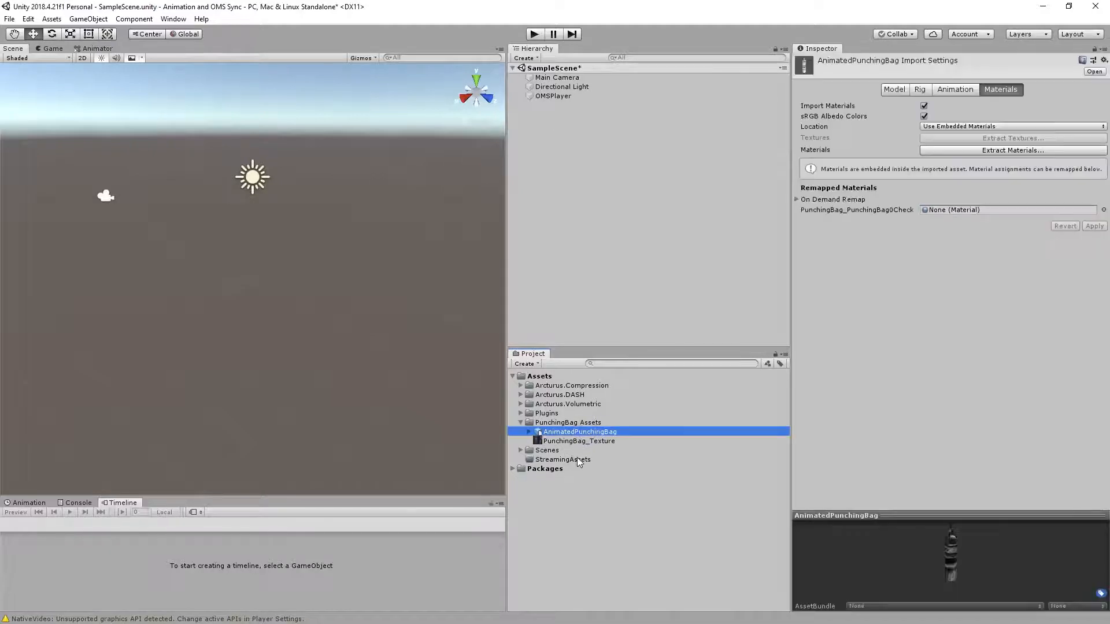
pyautogui.click(955, 90)
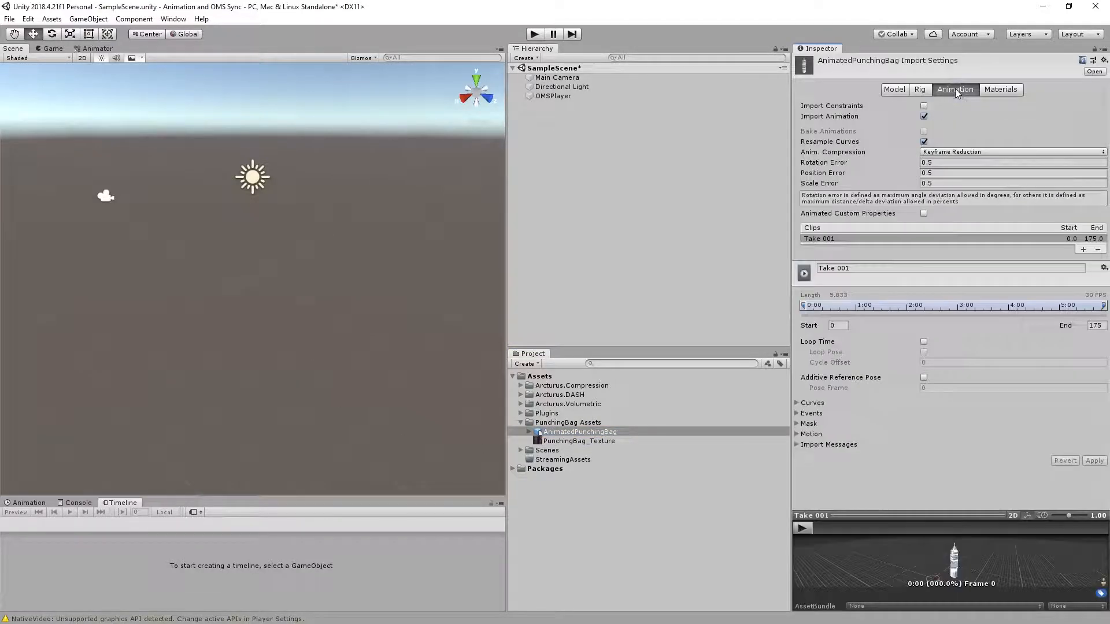
pyautogui.click(924, 341)
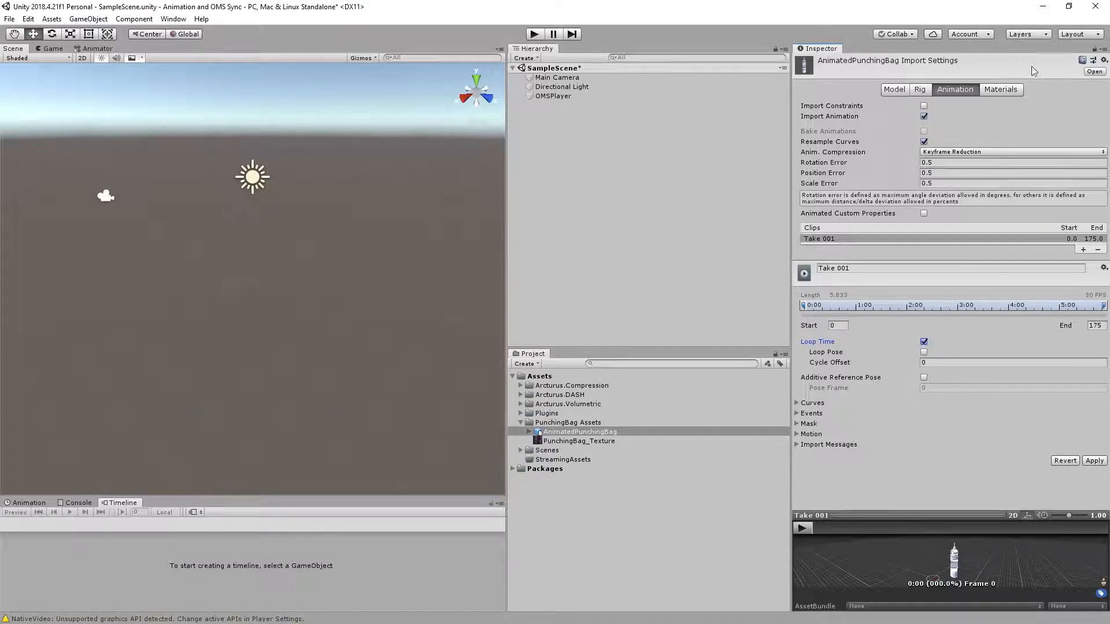
# Disable Import Materials for the AnimatedPunchingBag model and apply the import settings.
pyautogui.click(1009, 93)
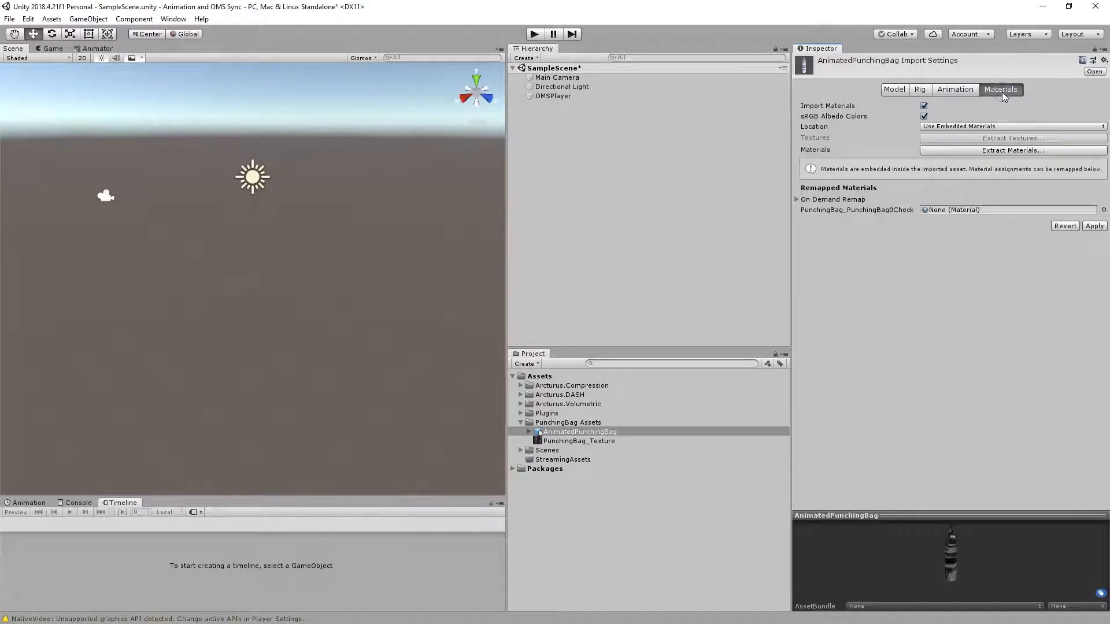
pyautogui.click(924, 107)
pyautogui.click(1089, 148)
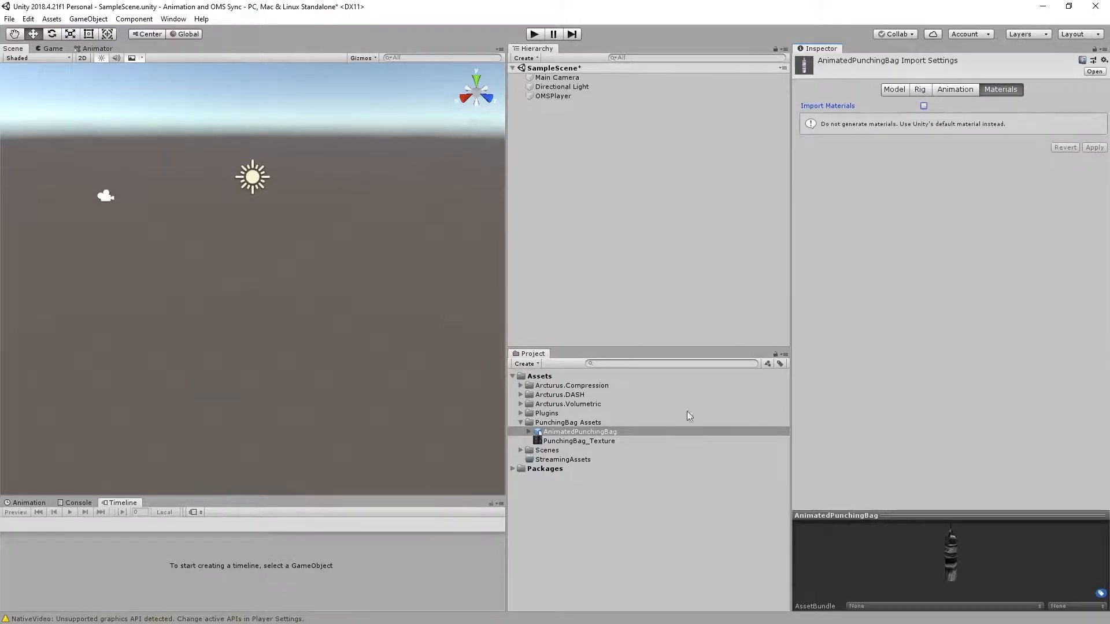
# Create a new material in the PunchingBag Assets folder with the Unlit/Texture shader.
pyautogui.rightClick(592, 424)
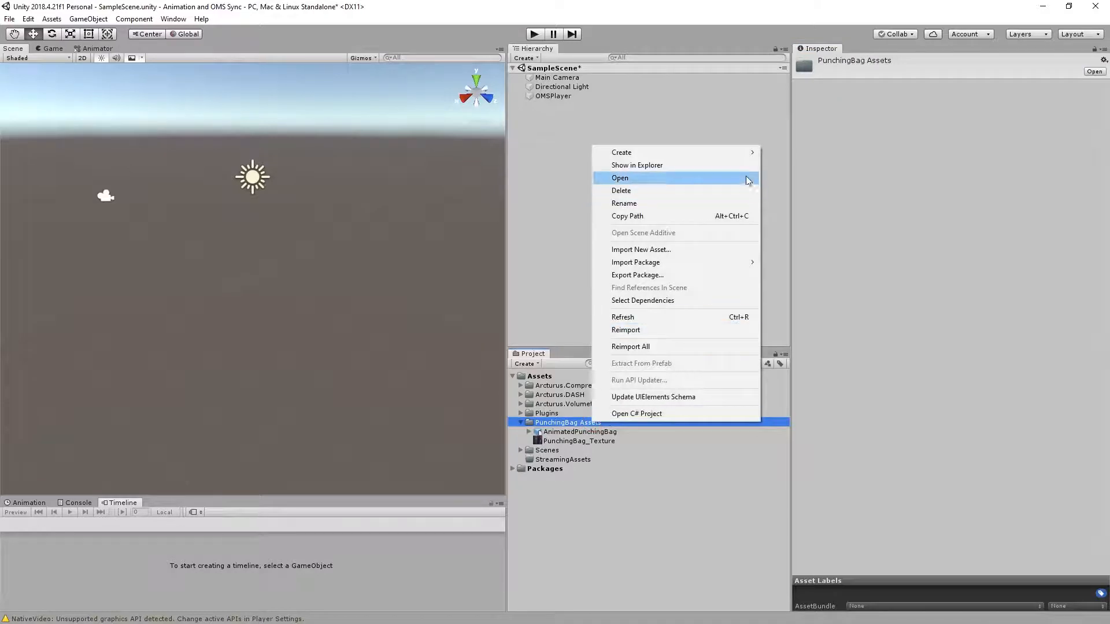
pyautogui.moveTo(665, 153)
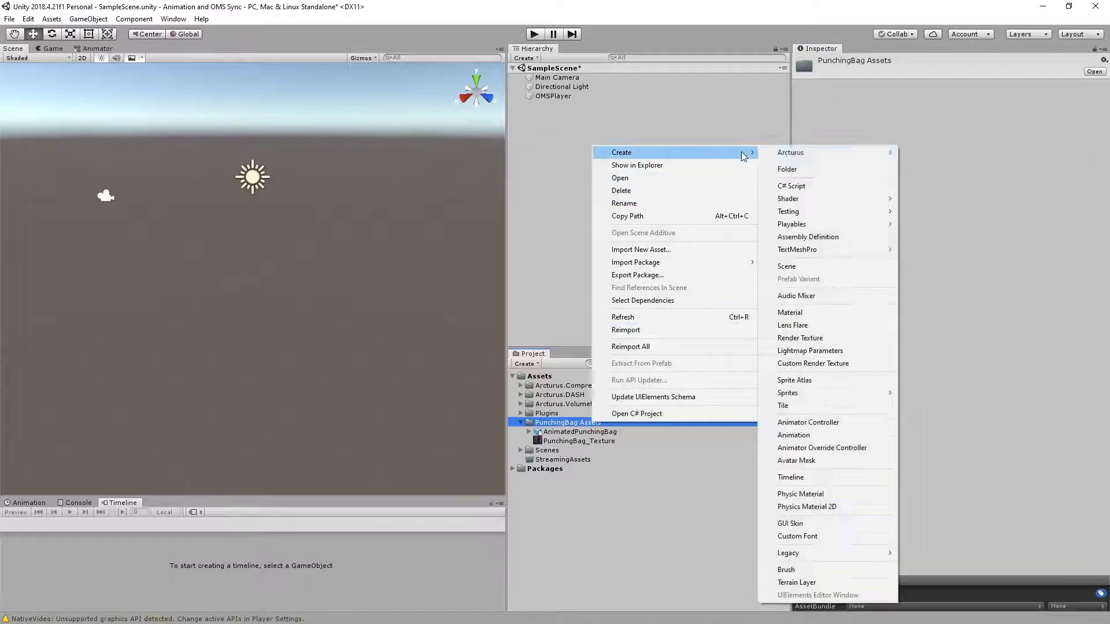
pyautogui.click(854, 312)
pyautogui.click(943, 72)
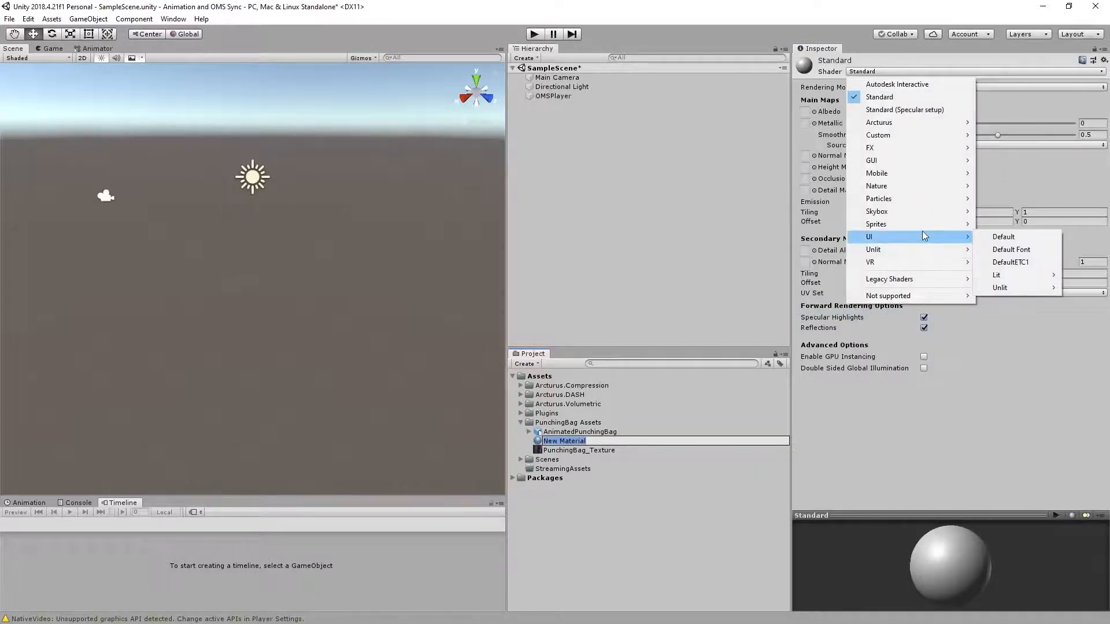
pyautogui.moveTo(930, 250)
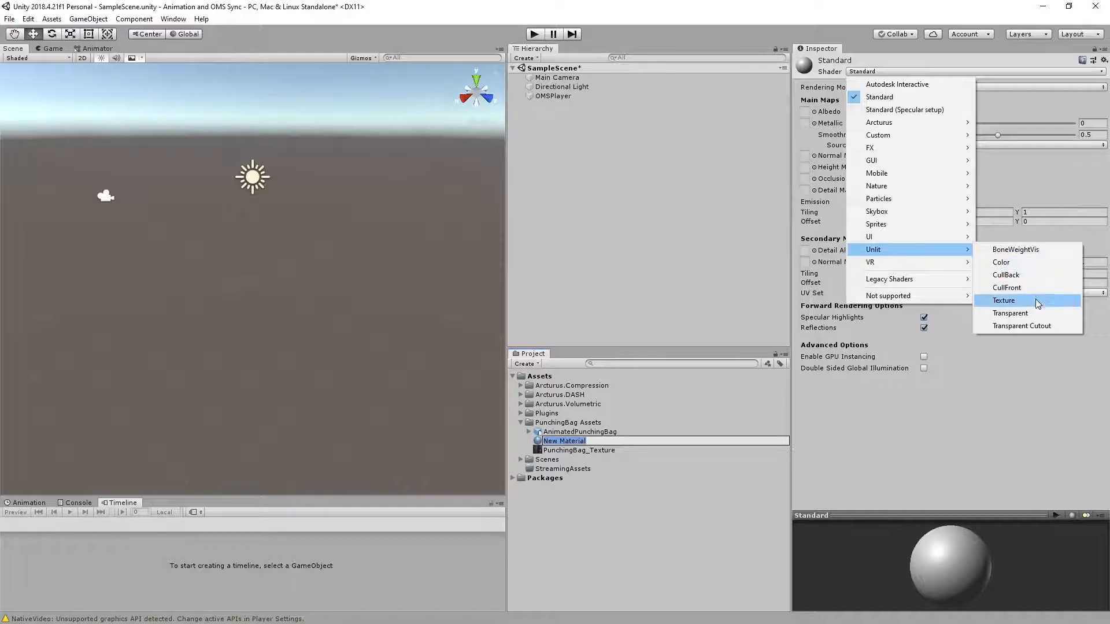
pyautogui.click(1014, 301)
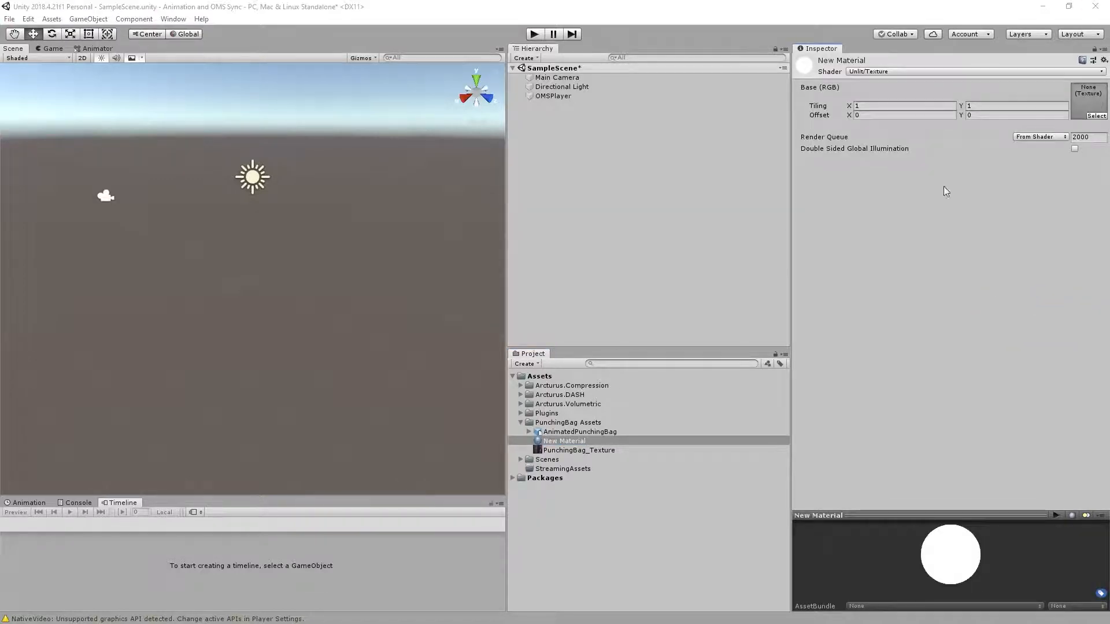
# Assign PunchingBag_Texture as the new material's base texture and rename the material PunchingBag_Mat.
pyautogui.moveTo(585, 450); pyautogui.dragTo(1090, 103)
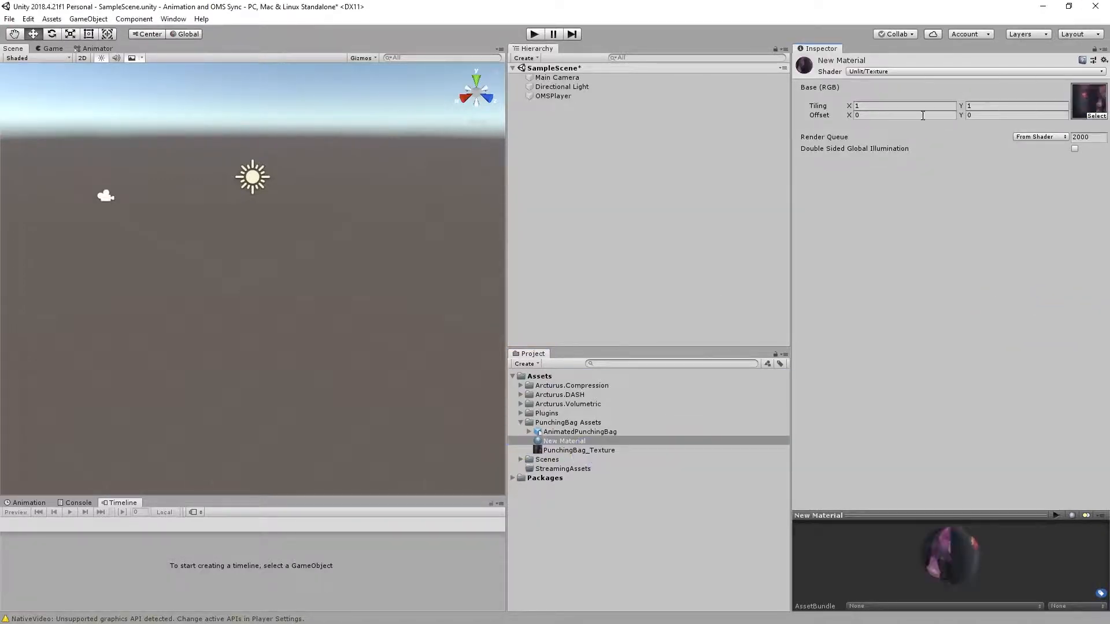
pyautogui.click(573, 442)
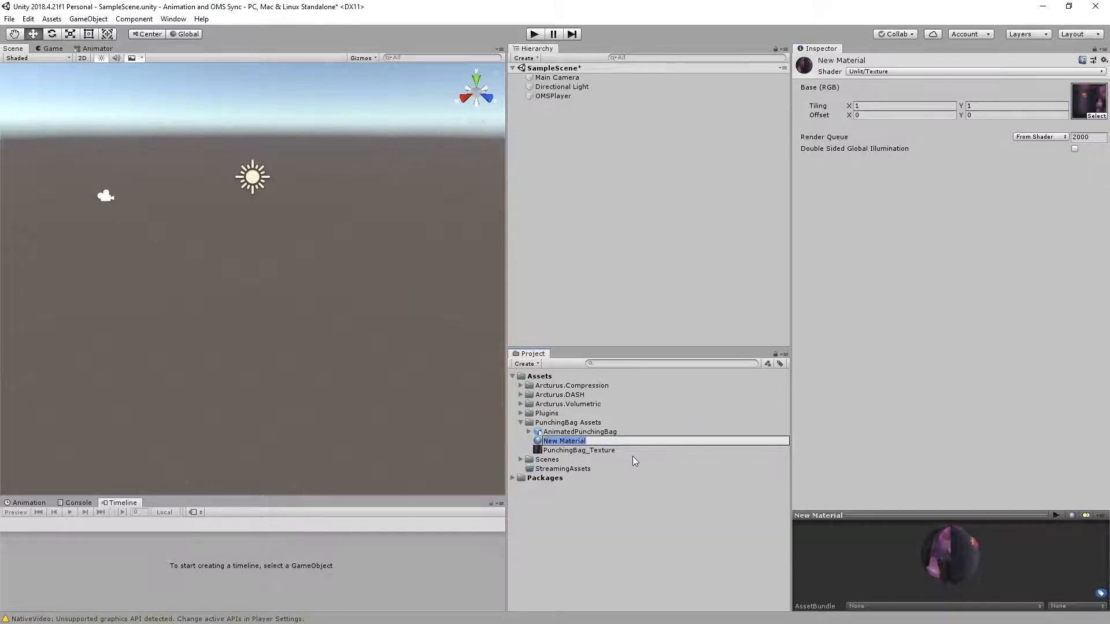
pyautogui.write('PunchingBag_Mat')
pyautogui.press('Return')
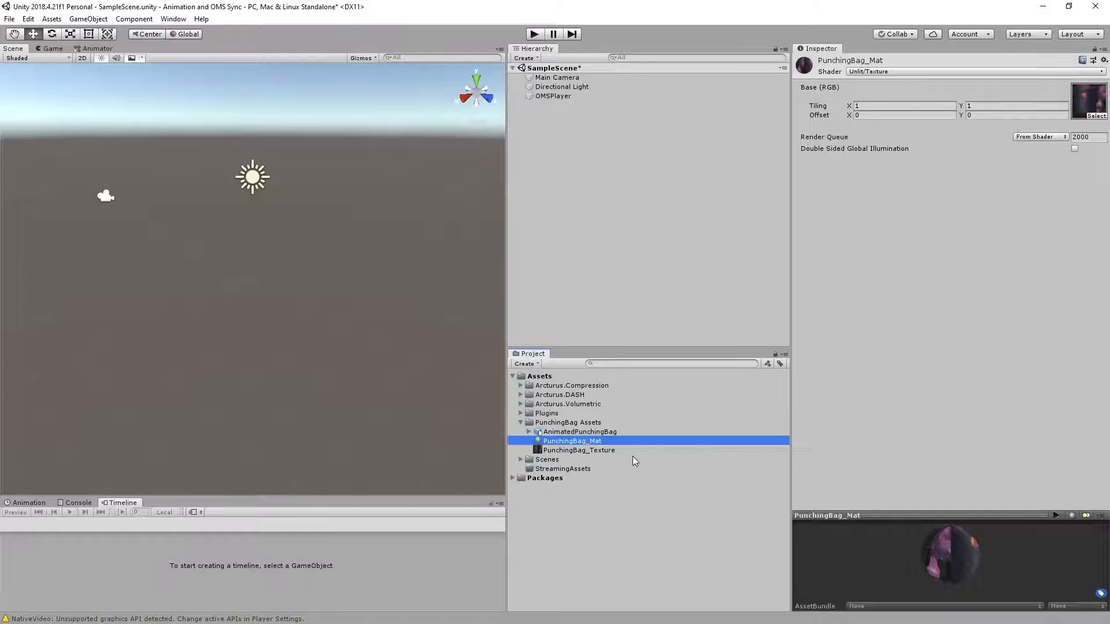
# Create an Animator Controller named PunchingBag_Controller in the PunchingBag Assets folder and show its state graph.
pyautogui.rightClick(564, 425)
pyautogui.moveTo(705, 164)
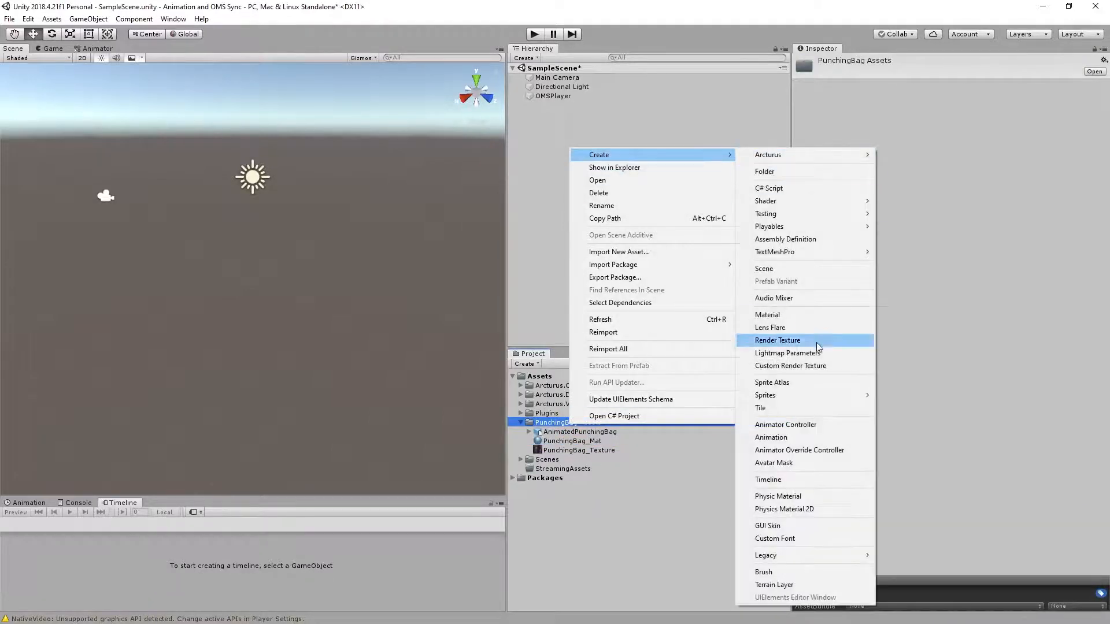
pyautogui.click(829, 423)
pyautogui.write('PunchingBag_Con')
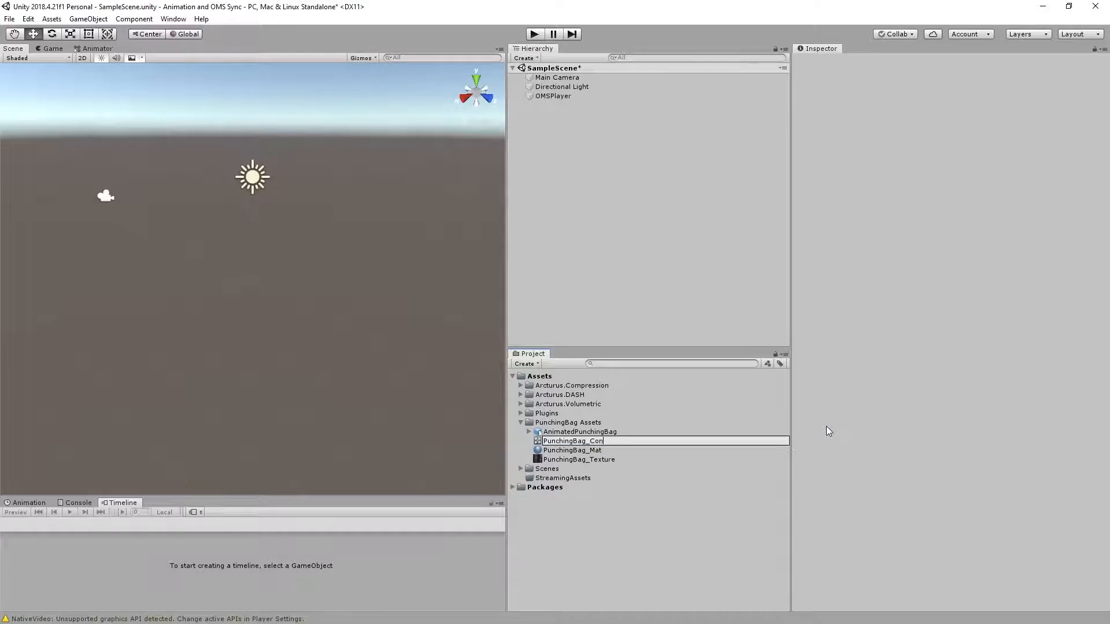
pyautogui.write('troller')
pyautogui.press('Return')
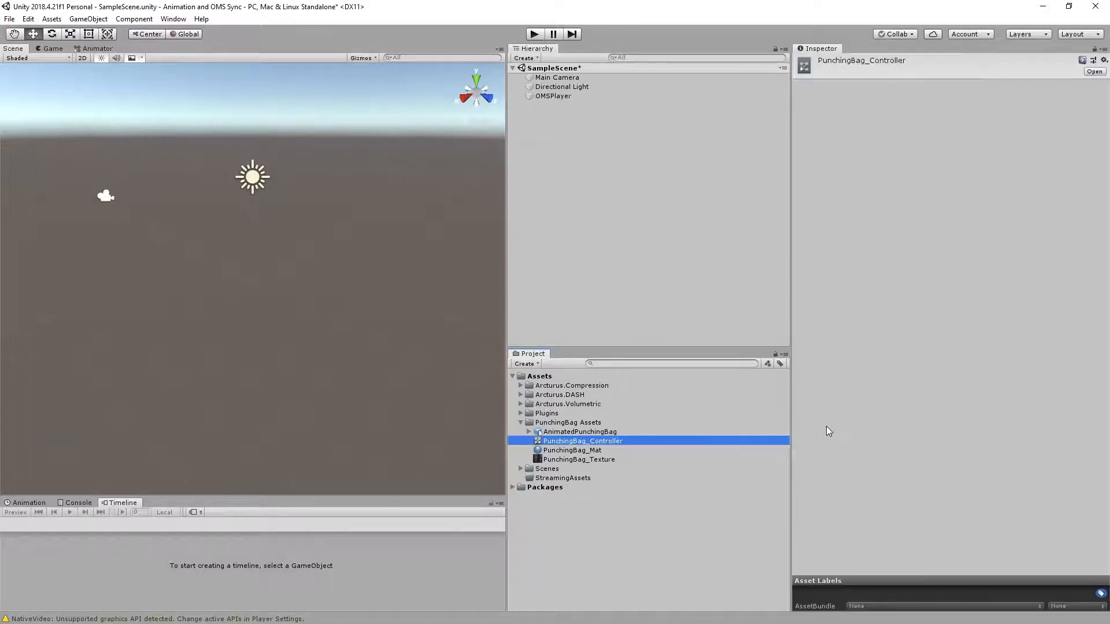
pyautogui.click(99, 48)
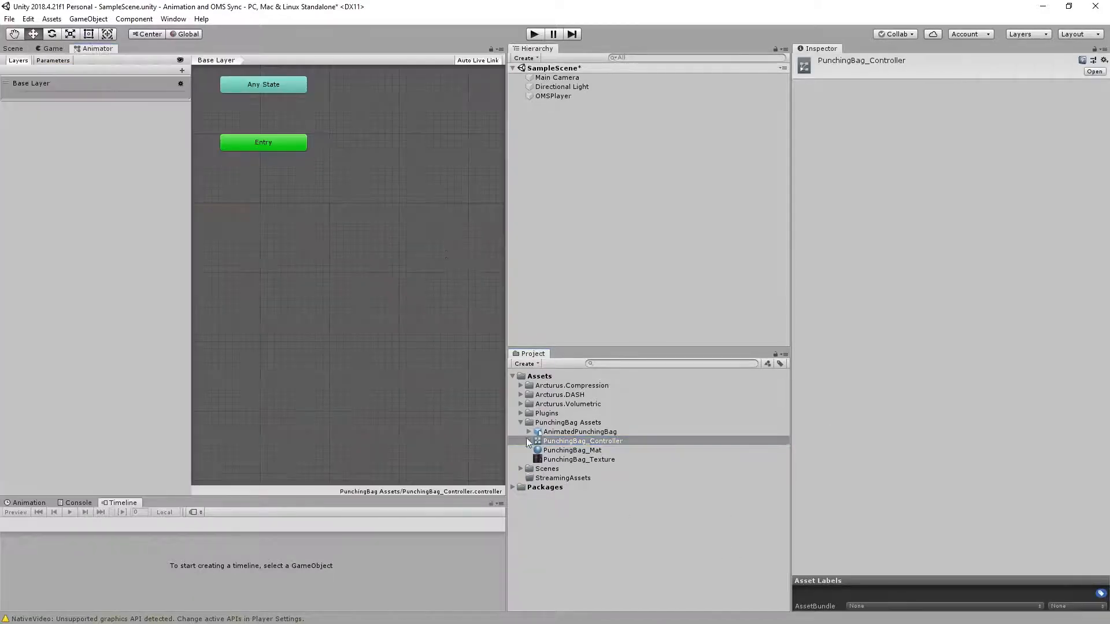
# Add the AnimatedPunchingBag model's Take 001 animation as a state in the PunchingBag_Controller graph, beside the Entry node.
pyautogui.click(528, 431)
pyautogui.moveTo(564, 459); pyautogui.dragTo(350, 123)
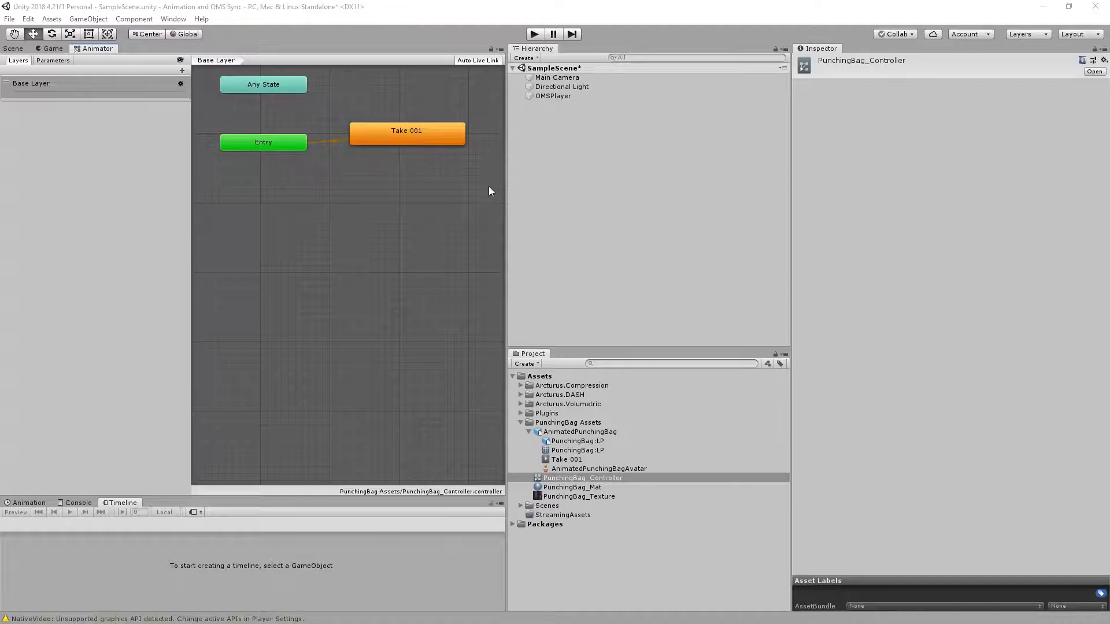
pyautogui.click(528, 432)
# Add the AnimatedPunchingBag model to the scene hierarchy and set its scale to 1 on X, Y and Z.
pyautogui.click(577, 432)
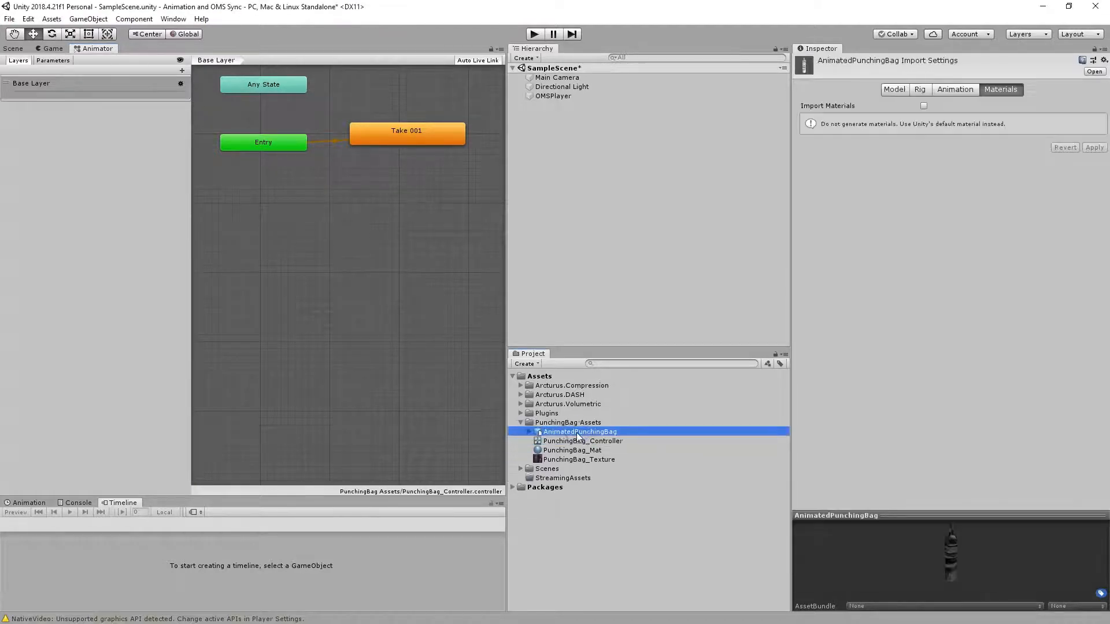
pyautogui.moveTo(577, 433); pyautogui.dragTo(581, 183)
pyautogui.click(954, 127)
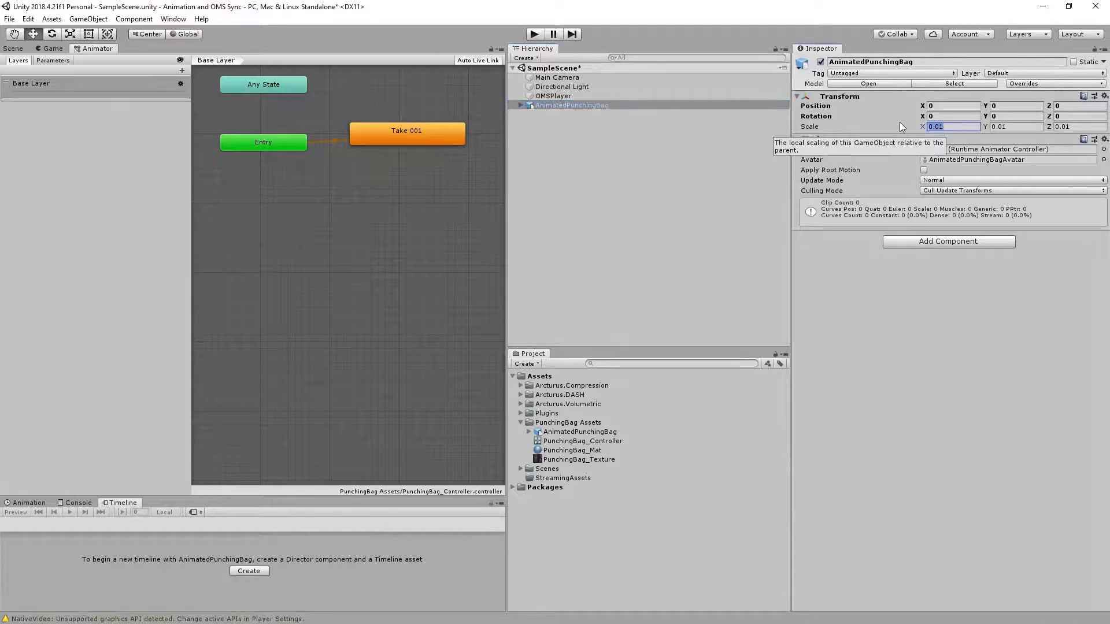
pyautogui.write('1')
pyautogui.press('Tab')
pyautogui.write('1')
pyautogui.press('Tab')
pyautogui.write('1')
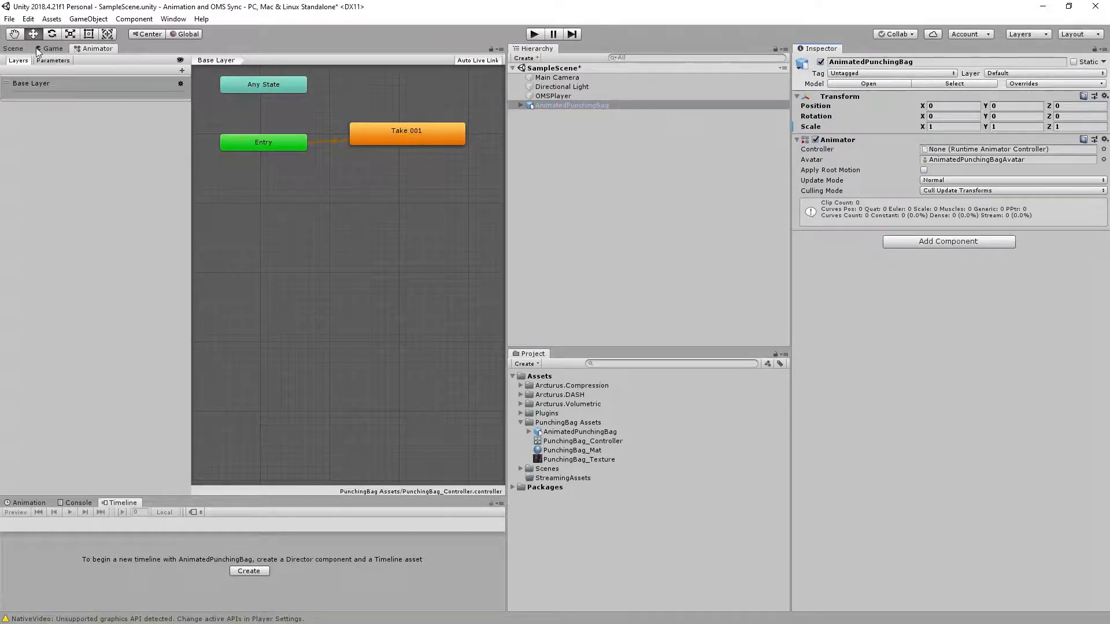
# Show the scene view and assign PunchingBag_Controller as the controller of AnimatedPunchingBag's Animator component.
pyautogui.click(17, 48)
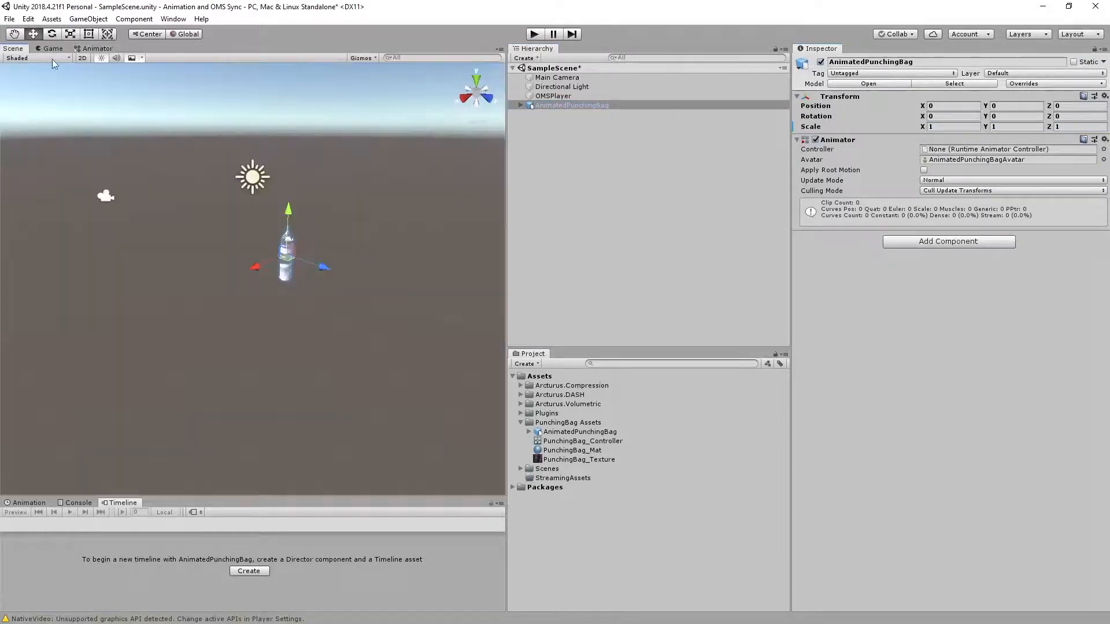
pyautogui.click(522, 106)
pyautogui.moveTo(591, 445); pyautogui.dragTo(953, 293)
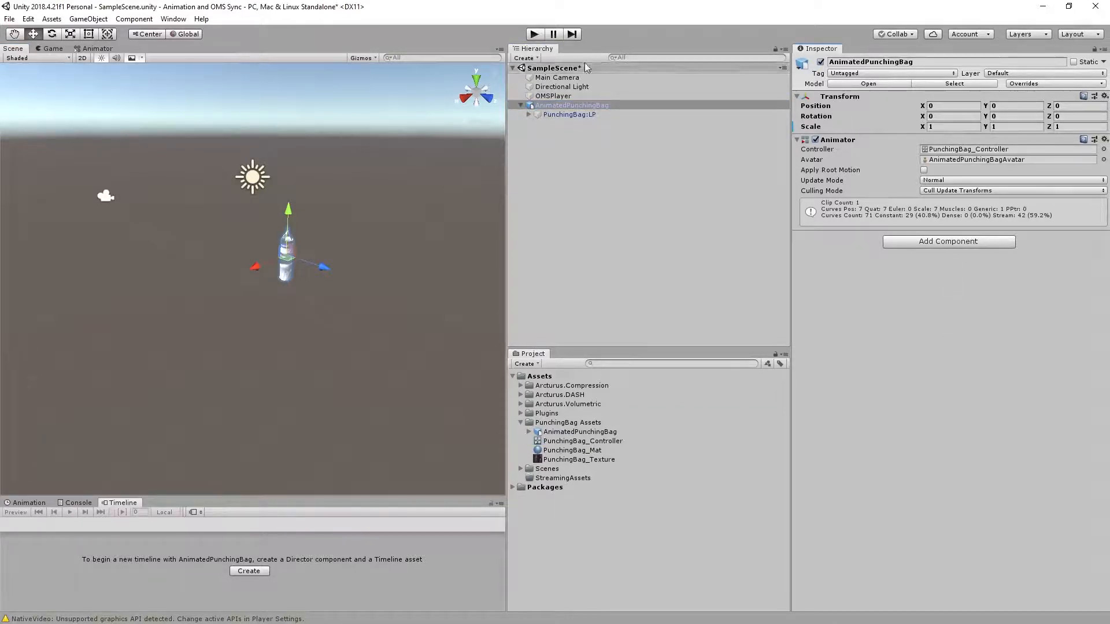
# Apply PunchingBag_Mat to the PunchingBag:LP mesh inside AnimatedPunchingBag and frame the textured bag in the scene view.
pyautogui.click(556, 114)
pyautogui.moveTo(560, 449); pyautogui.dragTo(940, 408)
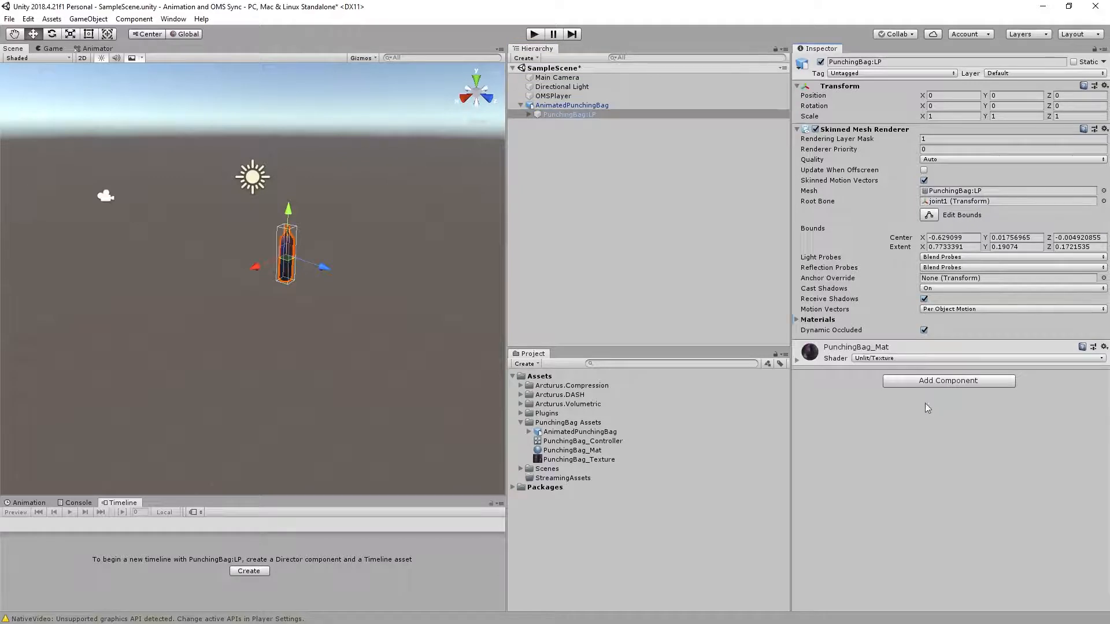
pyautogui.press('f')
pyautogui.keyDown('alt'); pyautogui.moveTo(149, 375); pyautogui.dragTo(279, 238); pyautogui.keyUp('alt')
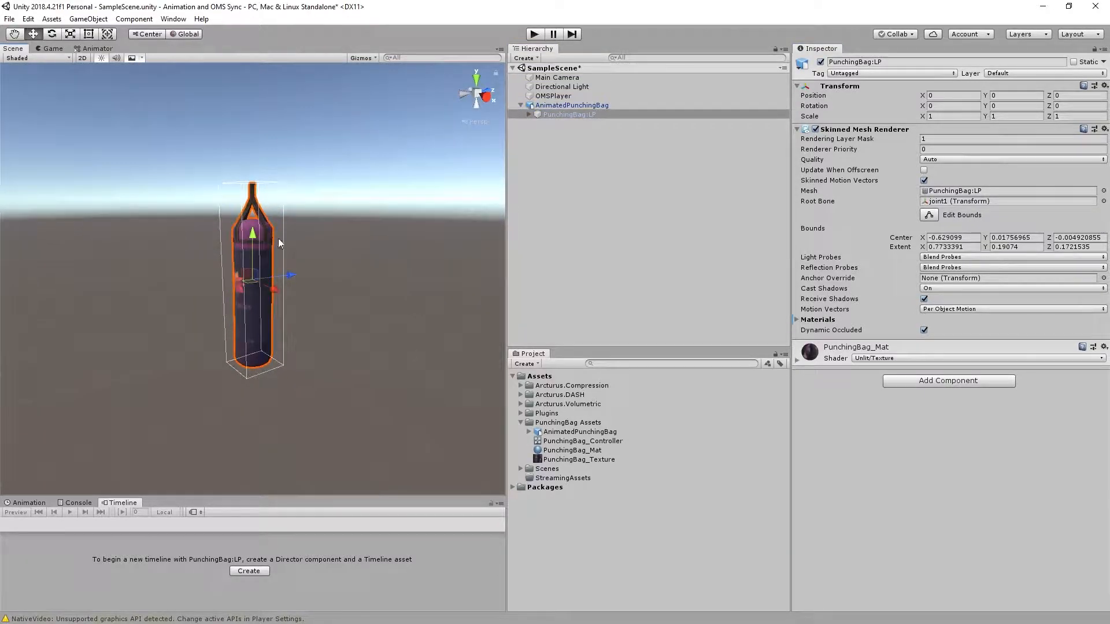
pyautogui.click(521, 105)
# Create an empty game object in the scene and name it OMSTimeline.
pyautogui.rightClick(530, 159)
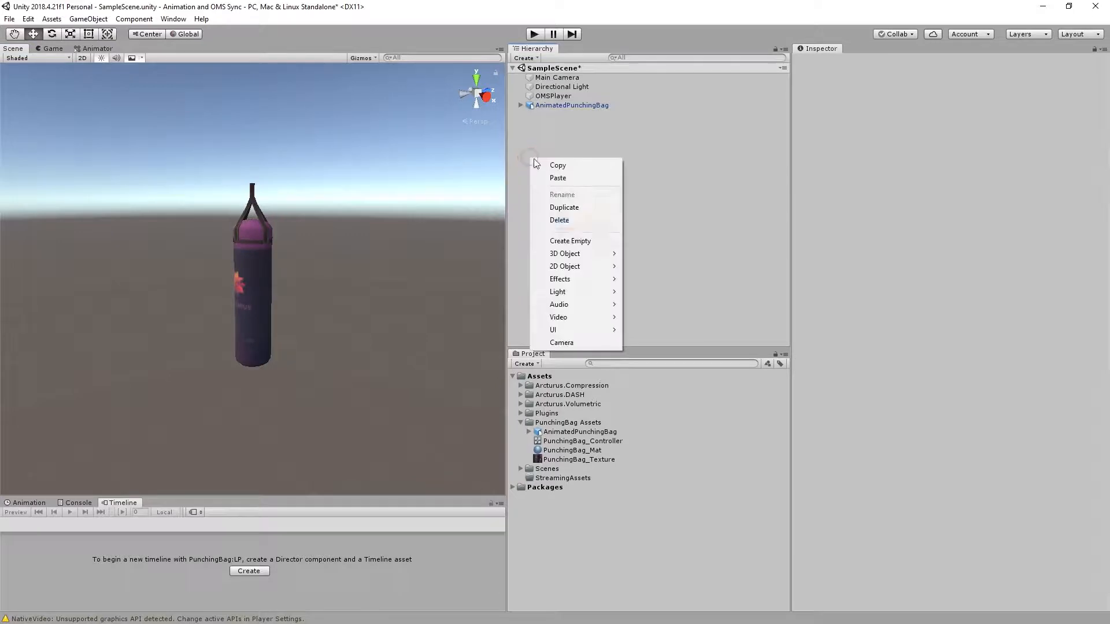
pyautogui.click(590, 249)
pyautogui.click(876, 62)
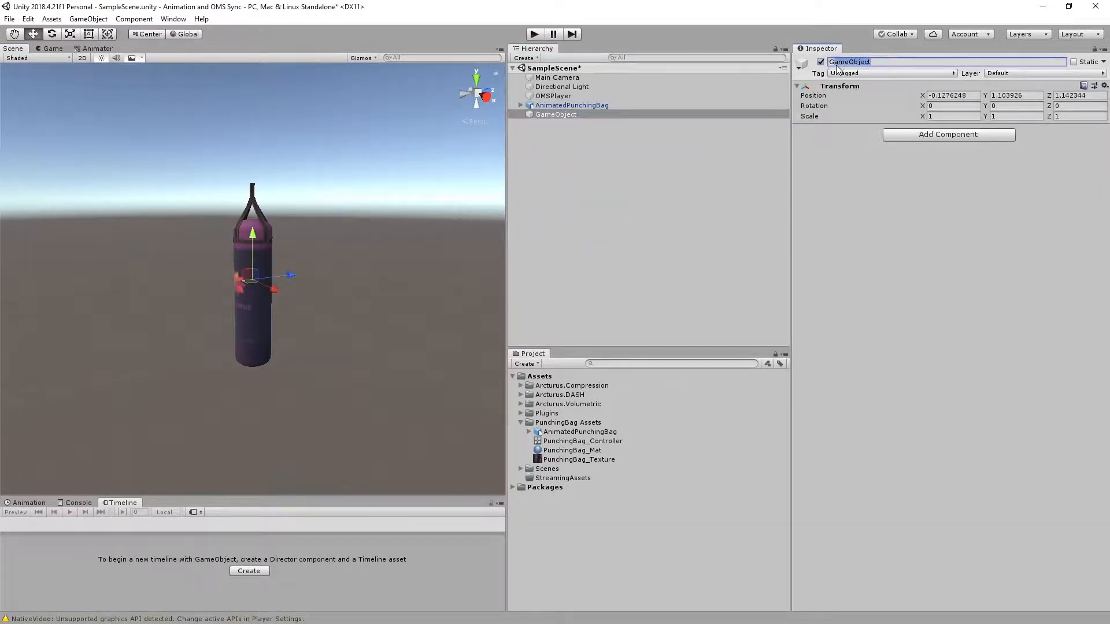
pyautogui.press('BackSpace')
pyautogui.write('OMS')
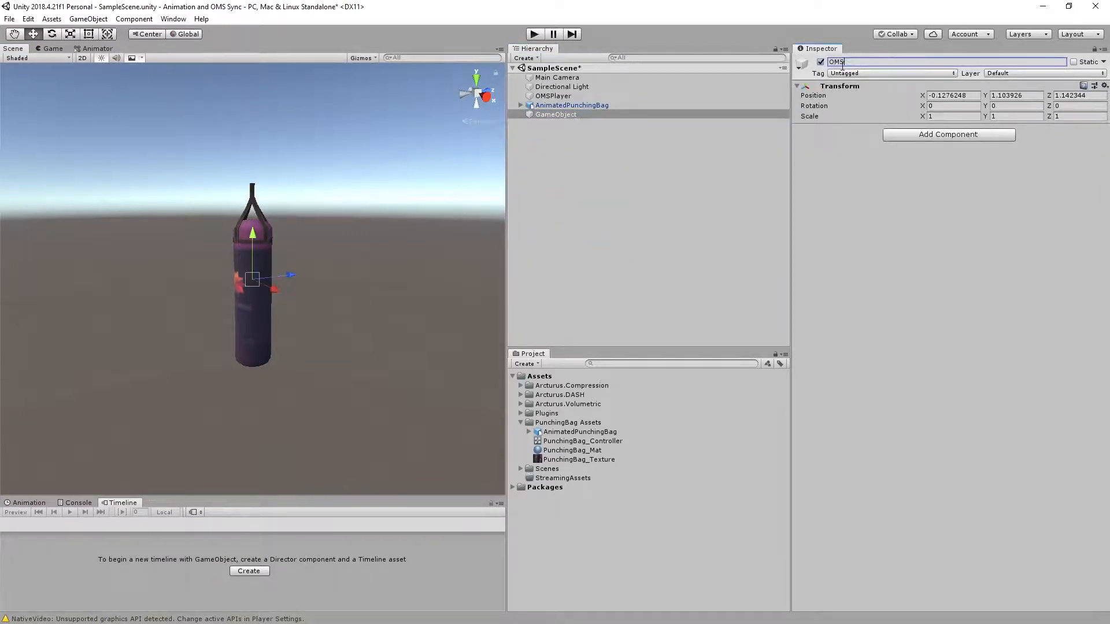
pyautogui.write('Timeline')
pyautogui.press('Return')
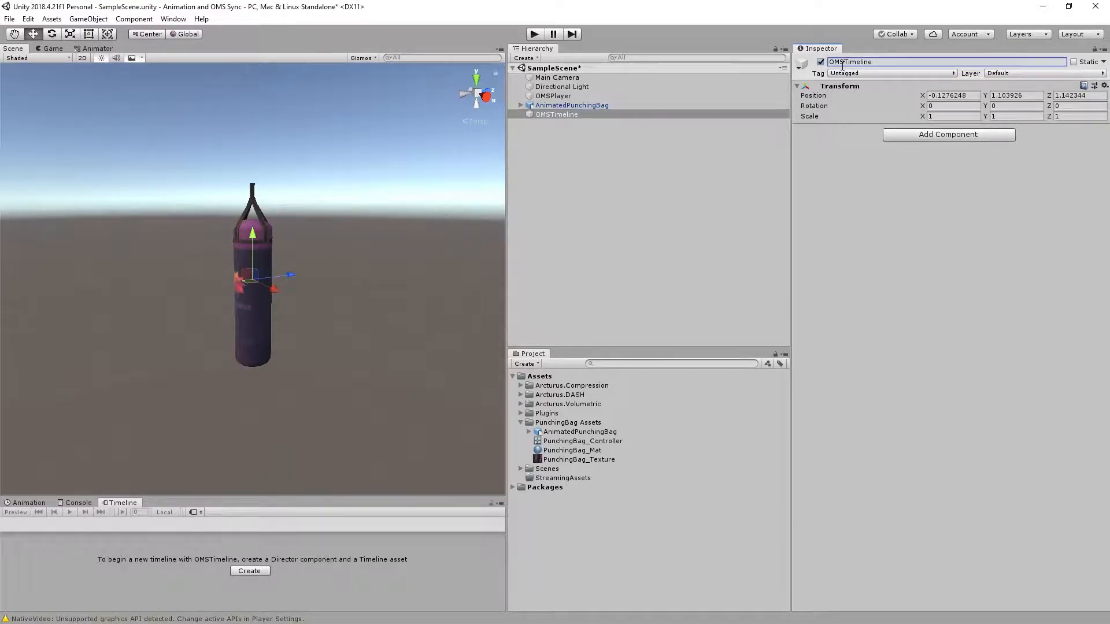
pyautogui.click(619, 183)
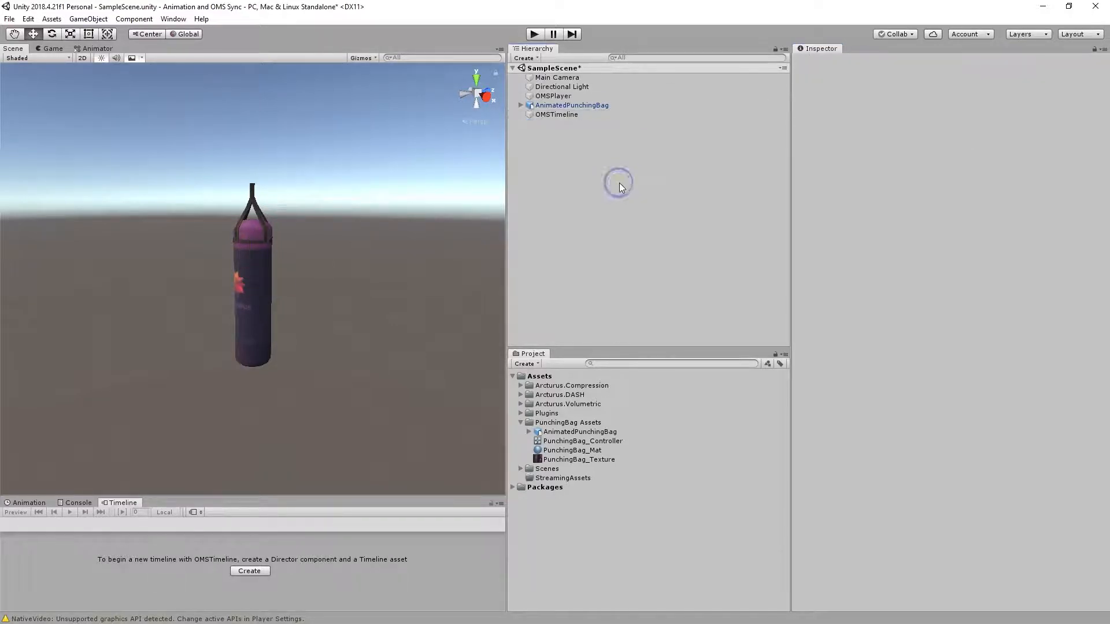
# Create a timeline for the OMSTimeline object, saving it as OMSTimeline.playable in the PunchingBag Assets folder.
pyautogui.click(559, 115)
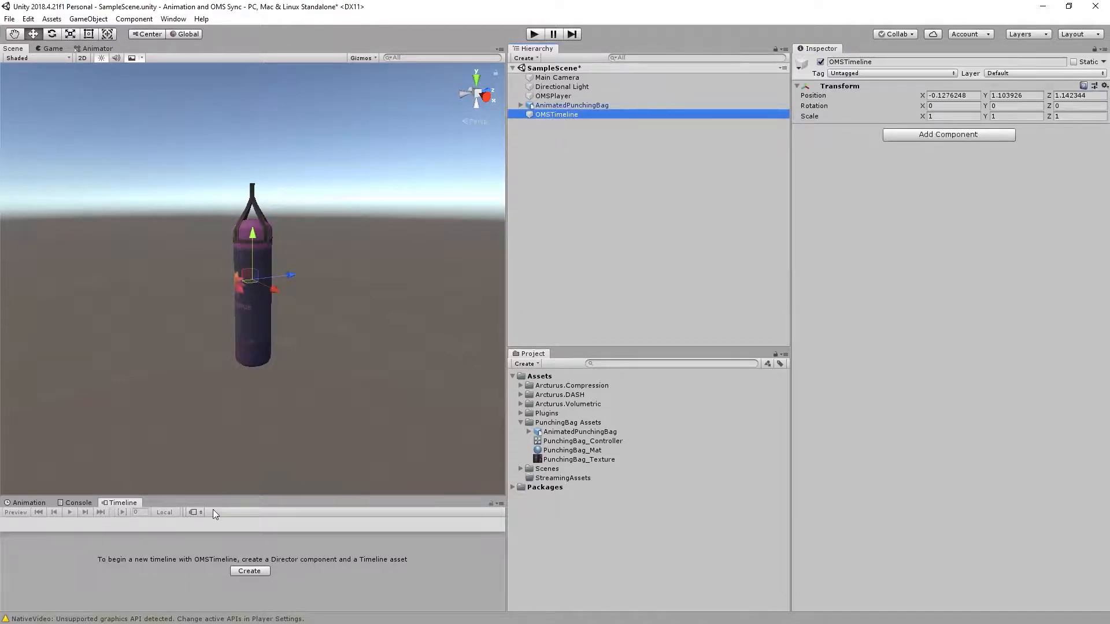
pyautogui.click(255, 571)
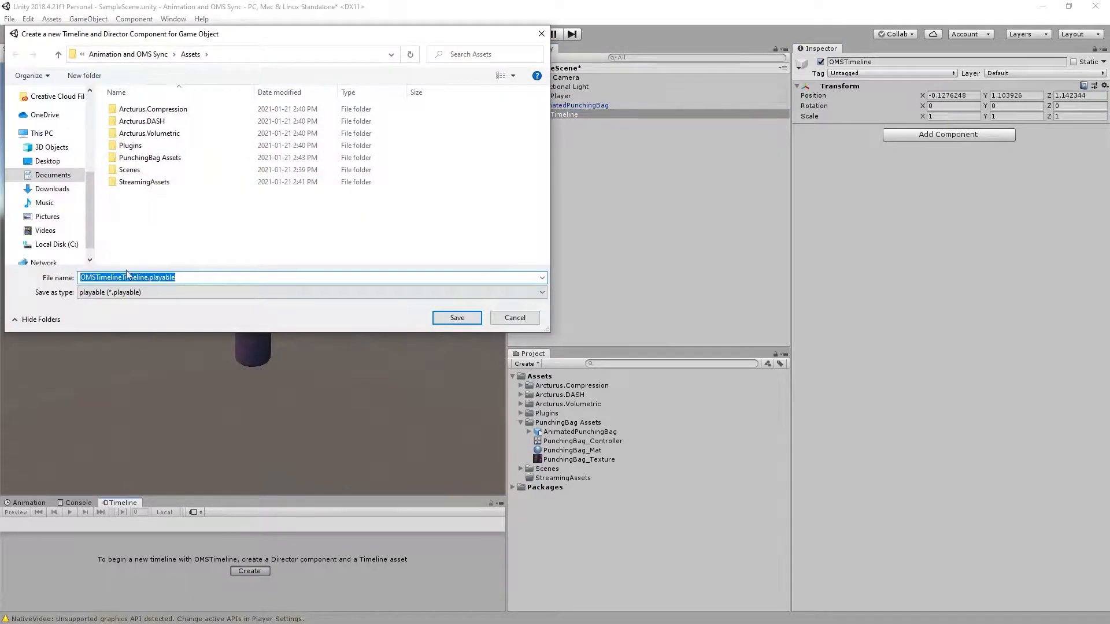
pyautogui.moveTo(124, 278); pyautogui.dragTo(154, 278)
pyautogui.press('BackSpace')
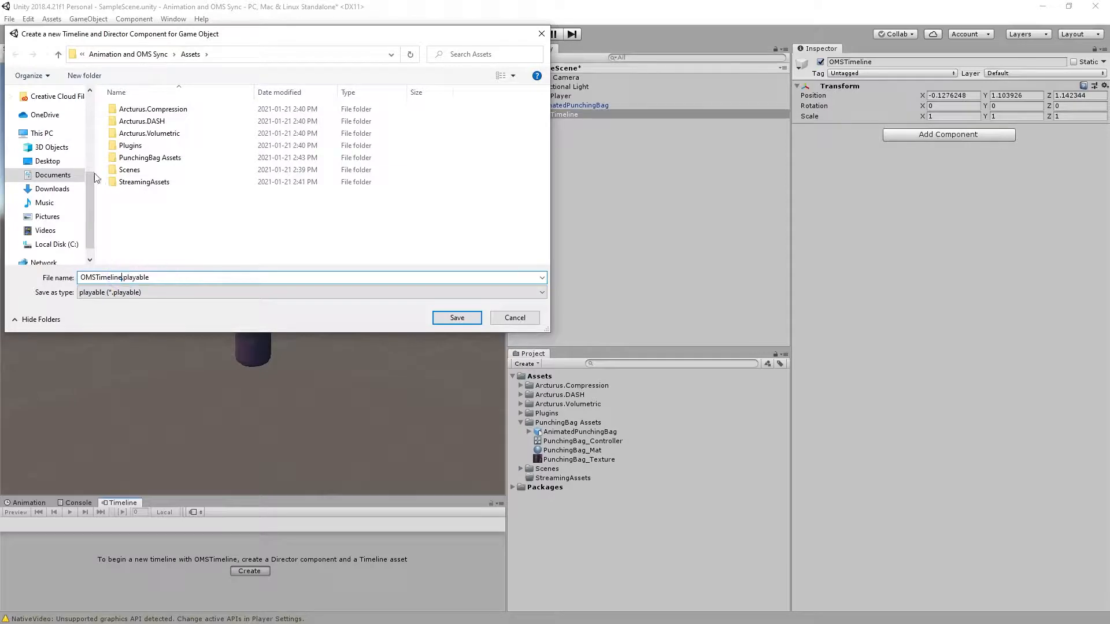
pyautogui.doubleClick(153, 161)
pyautogui.click(457, 318)
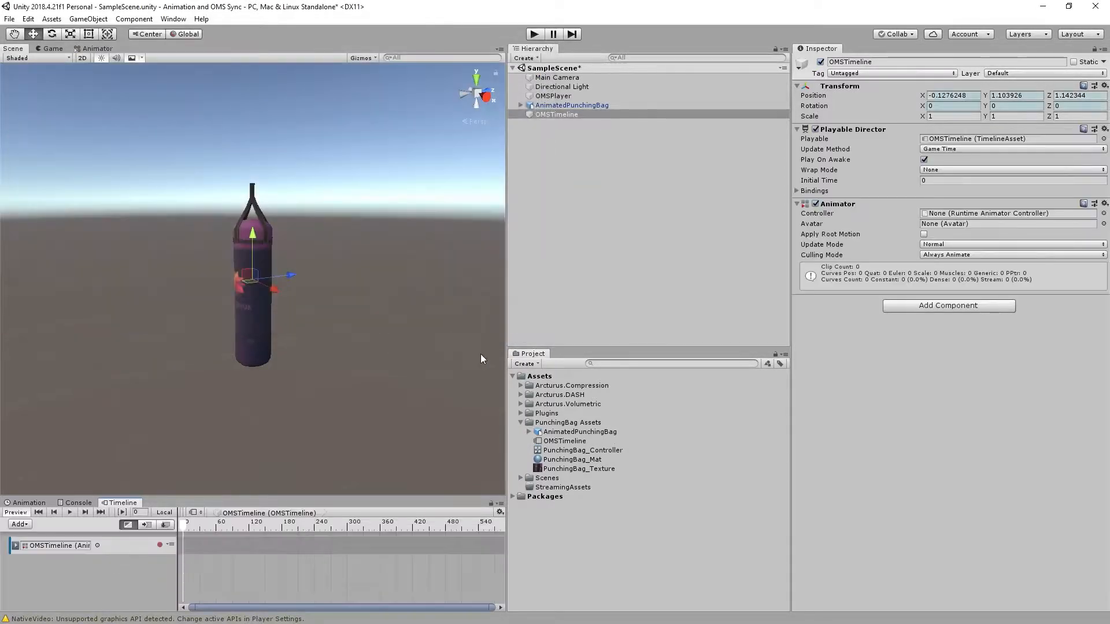
# Delete the default OMSTimeline animation track from the timeline.
pyautogui.rightClick(116, 547)
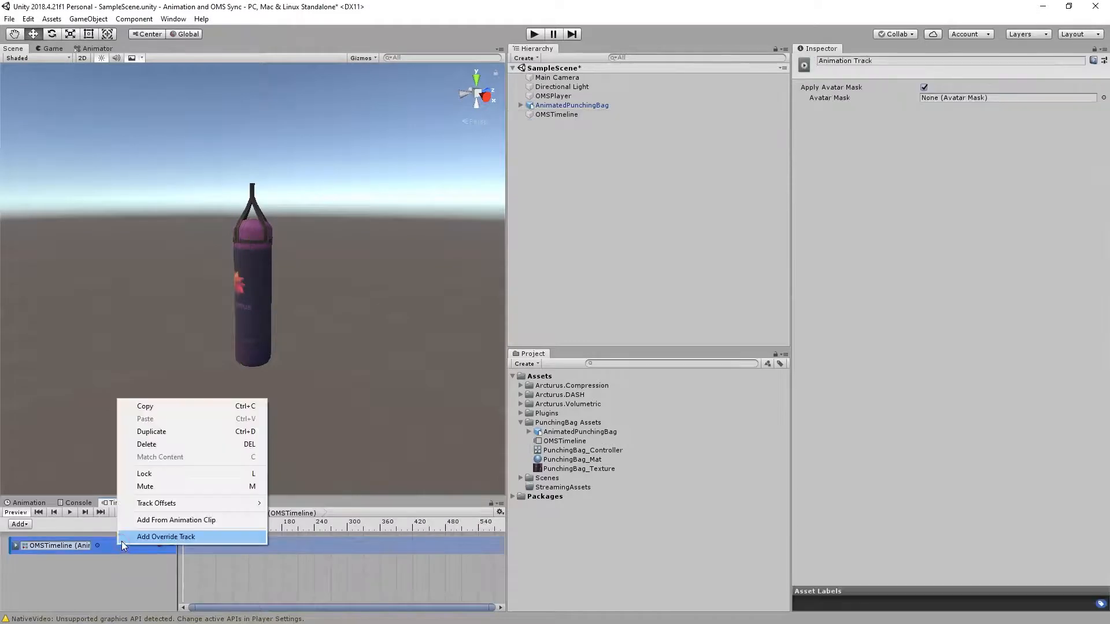
pyautogui.click(181, 445)
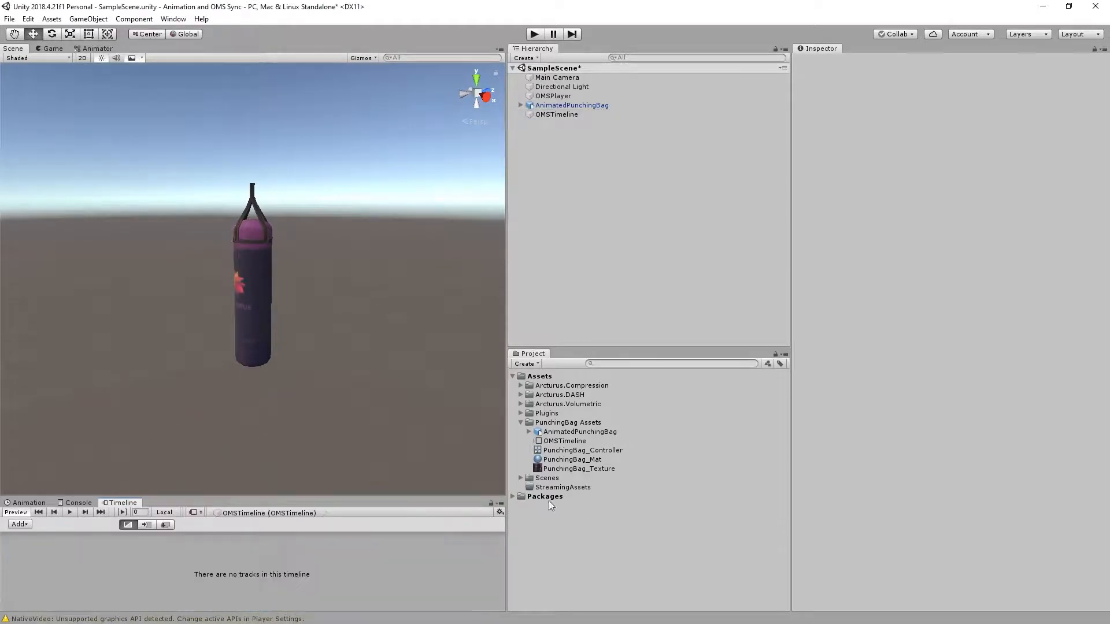
# Add an animation track bound to AnimatedPunchingBag and place the Take 001 clip on it starting at frame 0.
pyautogui.click(530, 432)
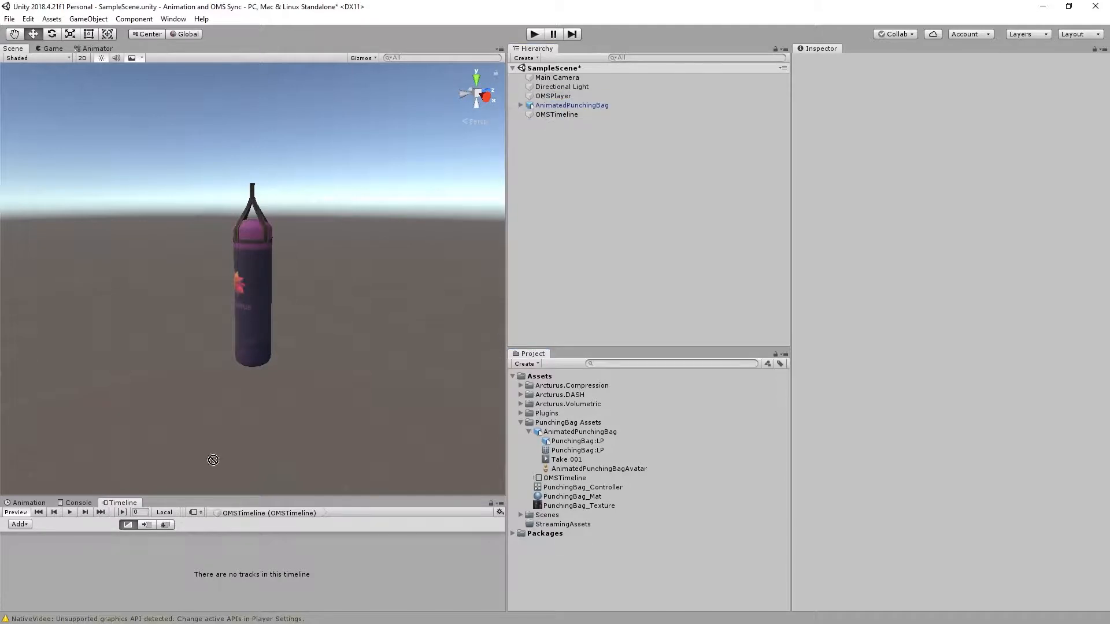
pyautogui.rightClick(153, 569)
pyautogui.click(198, 587)
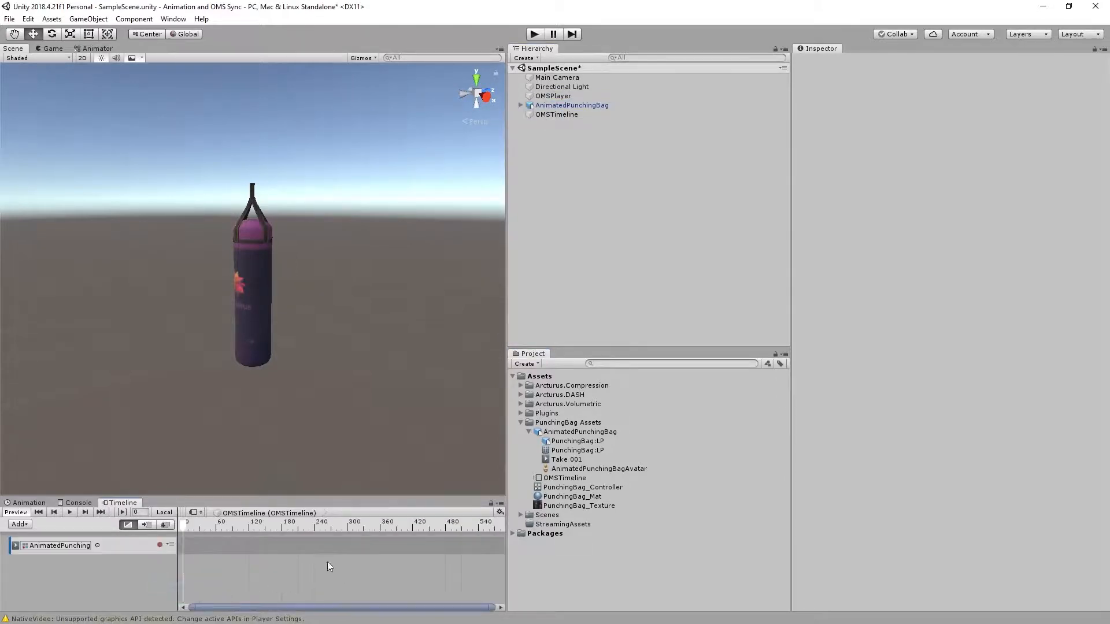
pyautogui.moveTo(575, 463); pyautogui.dragTo(241, 546)
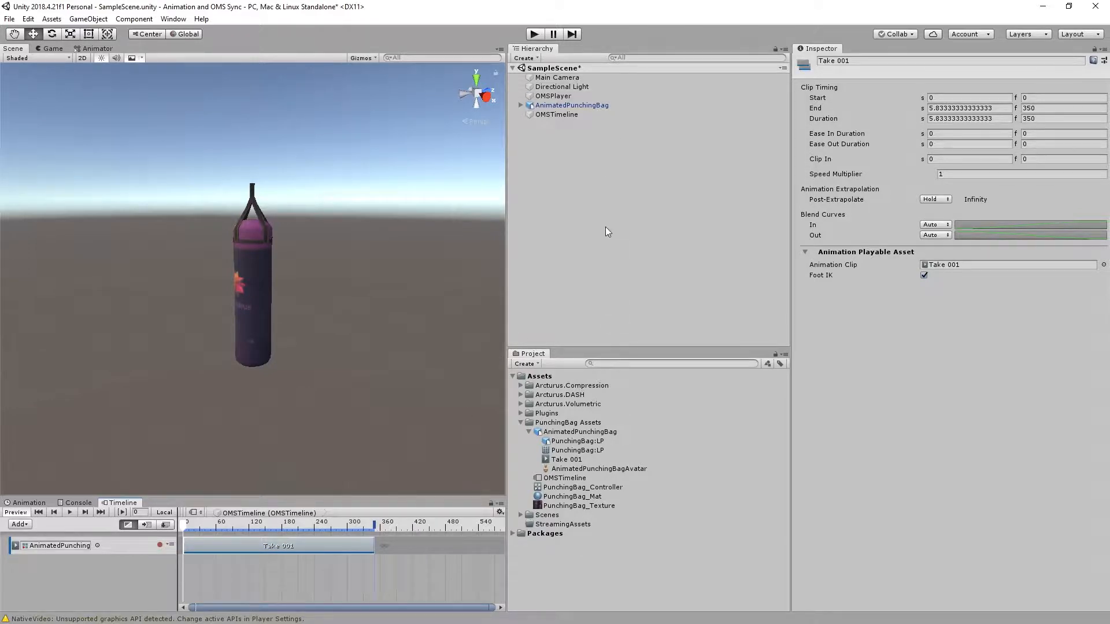
# Enable Drive Timeline on the OMSPlayer and assign OMSTimeline as its timeline.
pyautogui.click(565, 96)
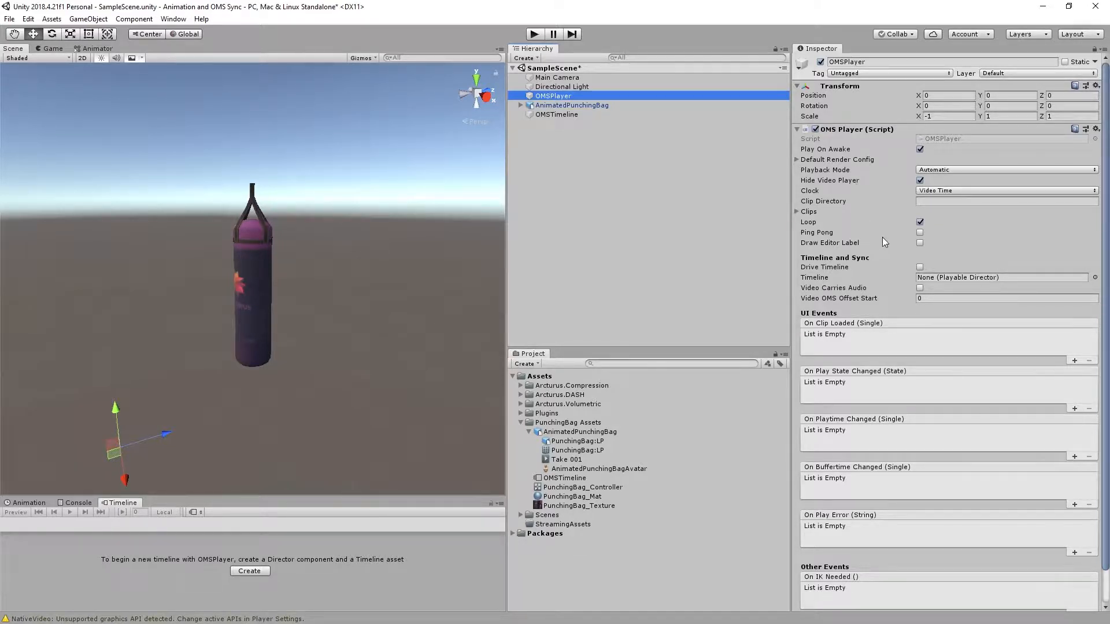
pyautogui.click(920, 267)
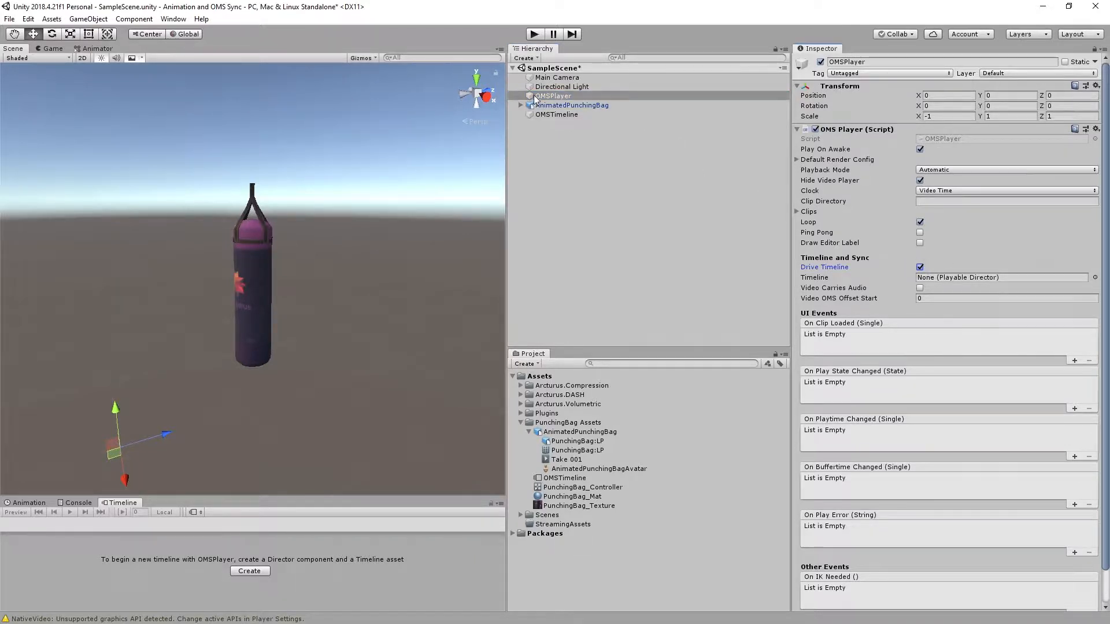
pyautogui.click(557, 115)
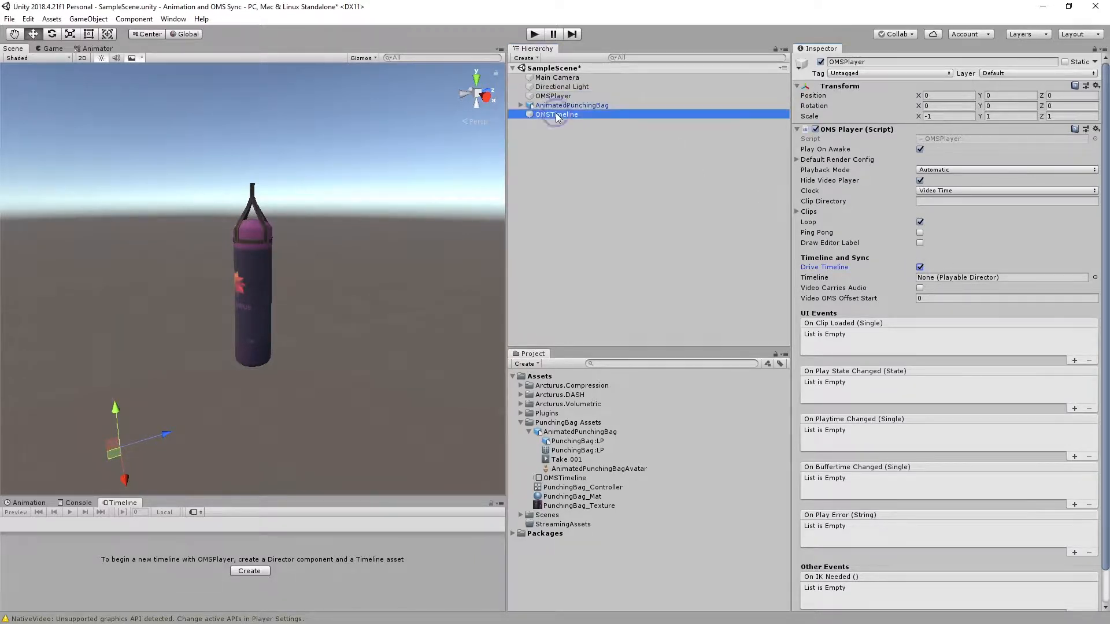
pyautogui.moveTo(558, 116); pyautogui.dragTo(950, 283)
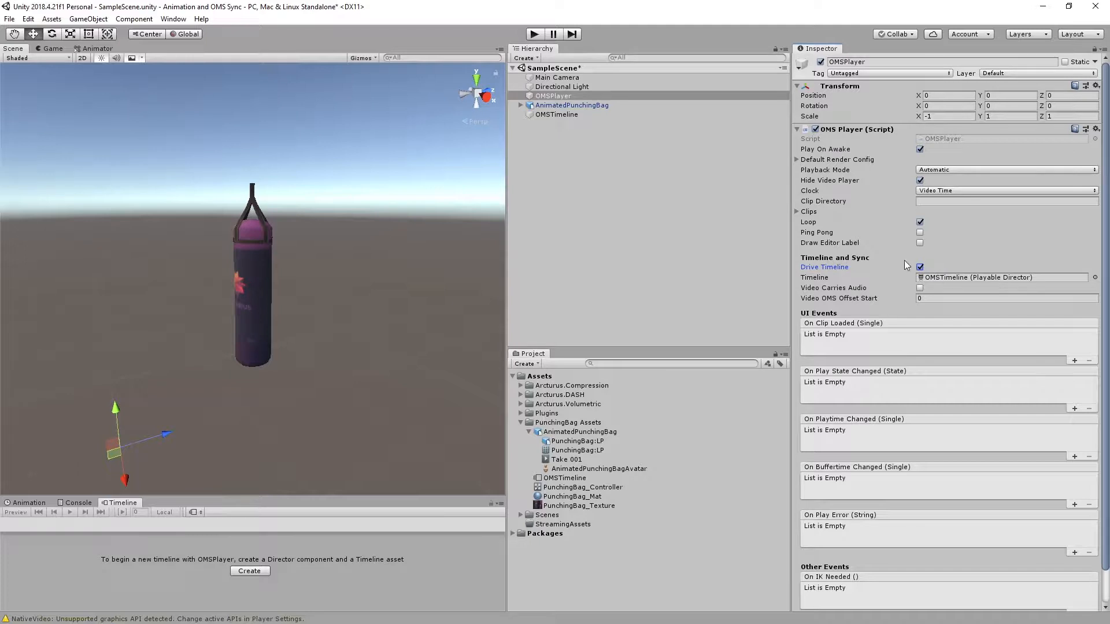
# Copy both KickBoxer files from the example workspace's OMS and MP4 folder into the project's StreamingAssets folder.
pyautogui.click(521, 423)
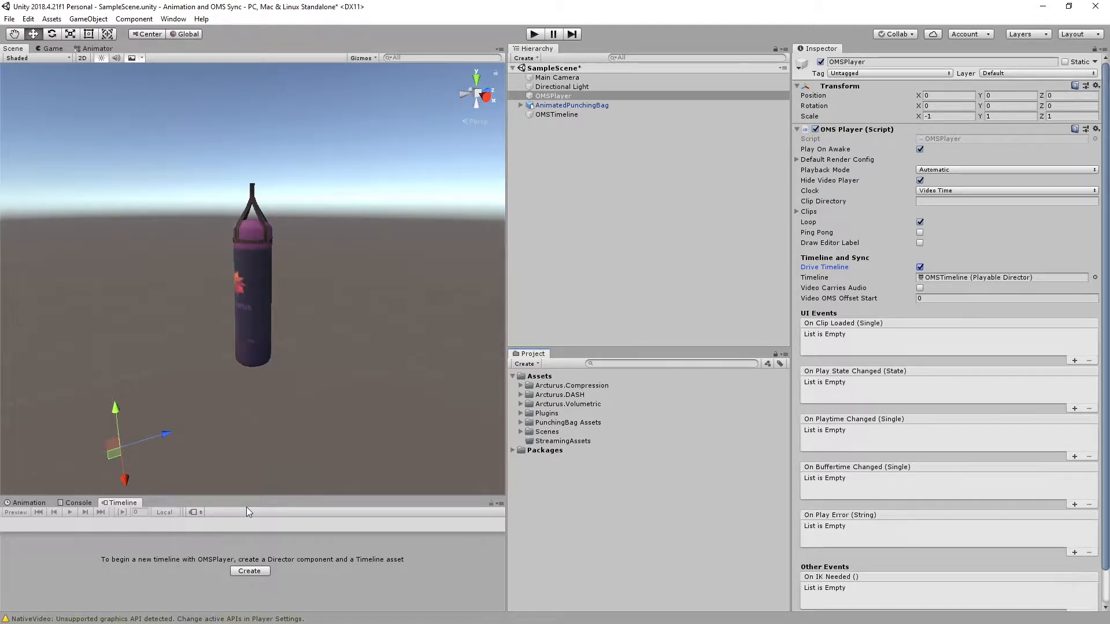
pyautogui.press('alt')
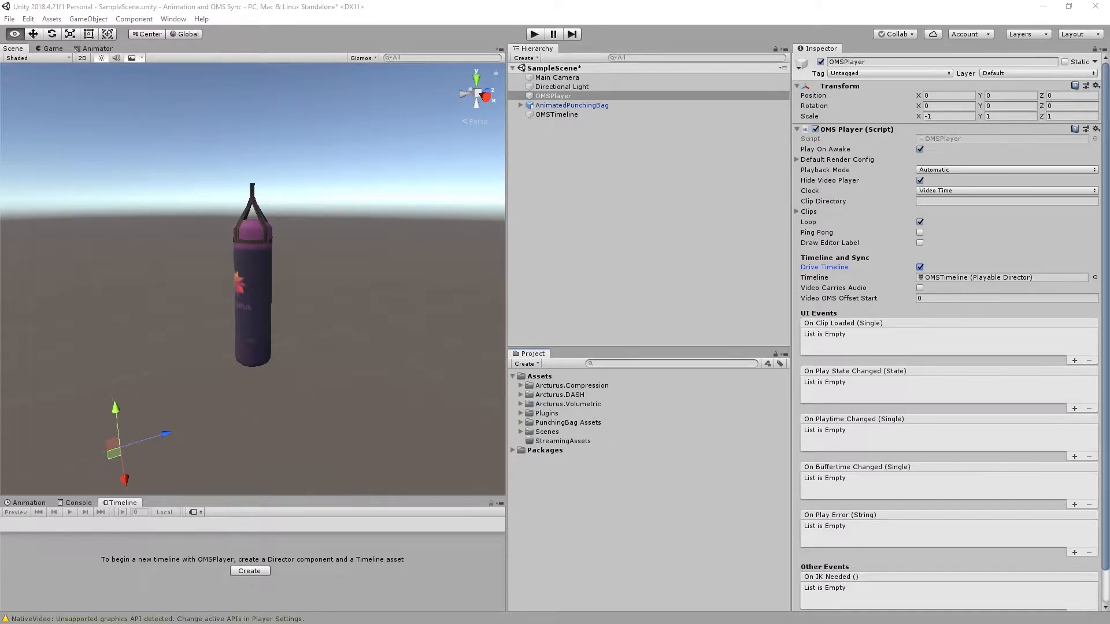
pyautogui.hotkey('alt', 'Tab')
pyautogui.click(218, 173)
pyautogui.moveTo(462, 89); pyautogui.dragTo(300, 32)
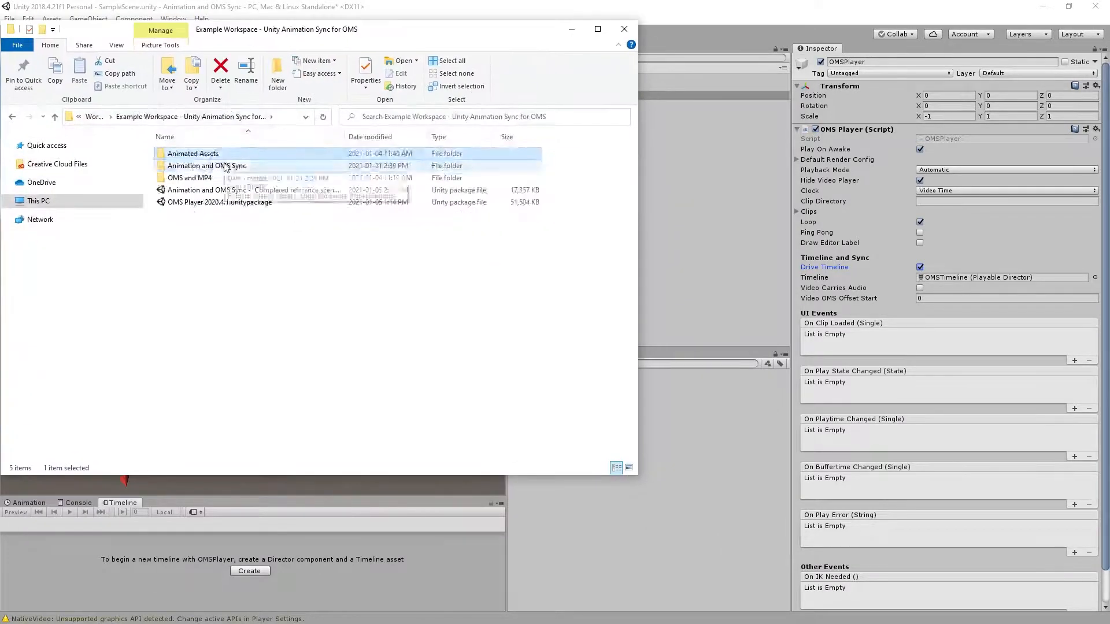
pyautogui.doubleClick(224, 164)
pyautogui.moveTo(638, 144); pyautogui.dragTo(477, 146)
pyautogui.moveTo(174, 32); pyautogui.dragTo(232, 26)
pyautogui.click(113, 110)
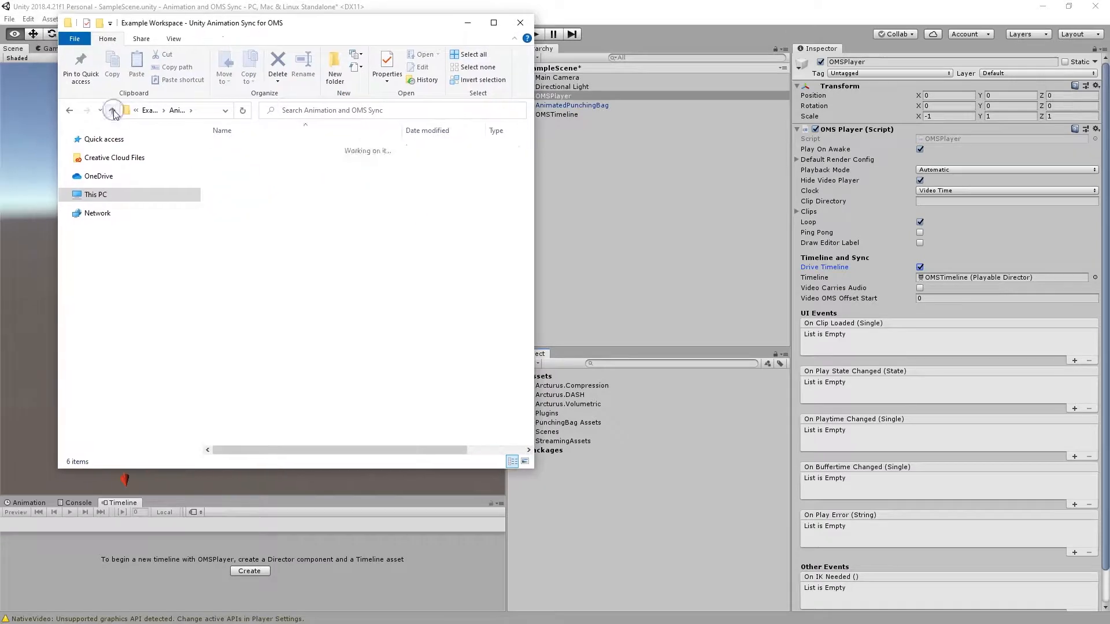
pyautogui.doubleClick(254, 165)
pyautogui.hotkey('ctrl', 'a')
pyautogui.moveTo(297, 158); pyautogui.dragTo(567, 441)
pyautogui.click(466, 23)
# Set the size of the OMSPlayer's Clips list to 1.
pyautogui.click(581, 117)
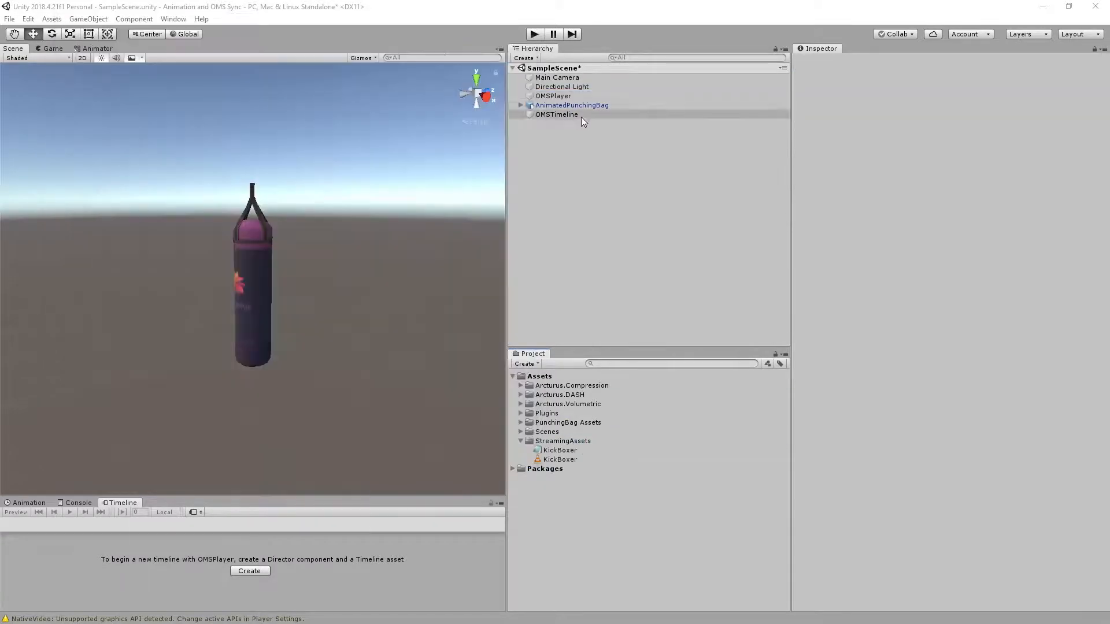
pyautogui.click(572, 96)
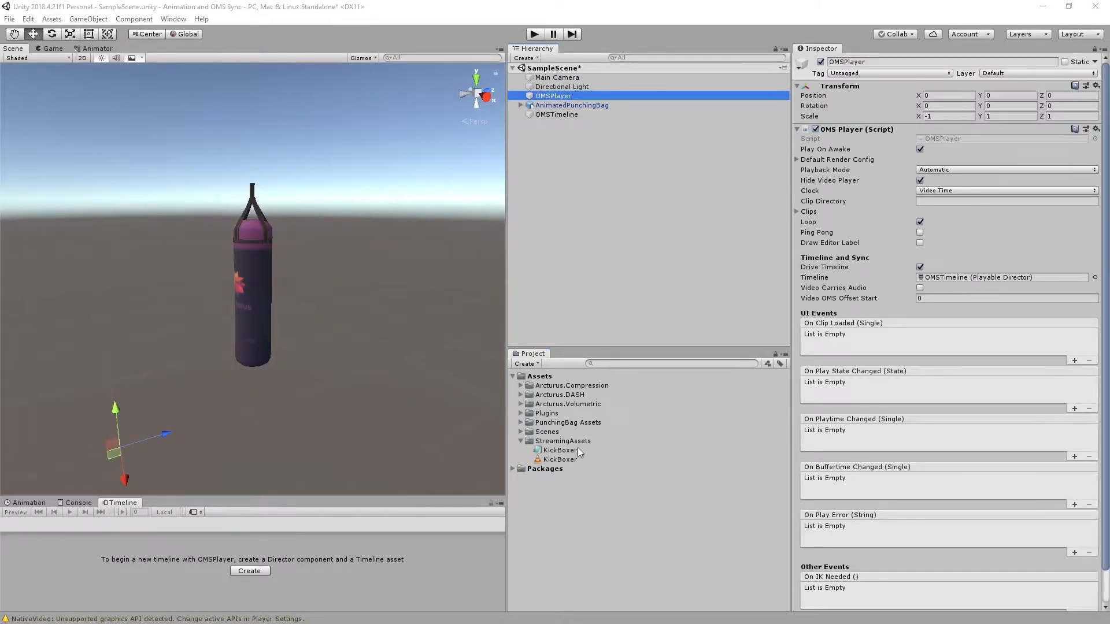
pyautogui.click(796, 212)
pyautogui.click(871, 221)
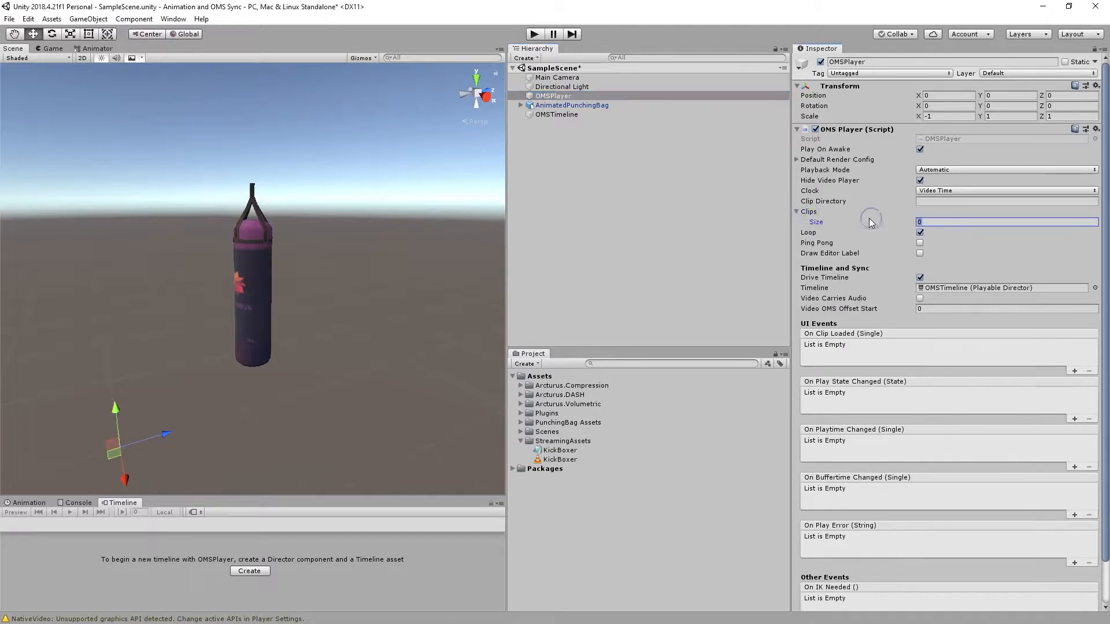
pyautogui.write('1')
pyautogui.press('Return')
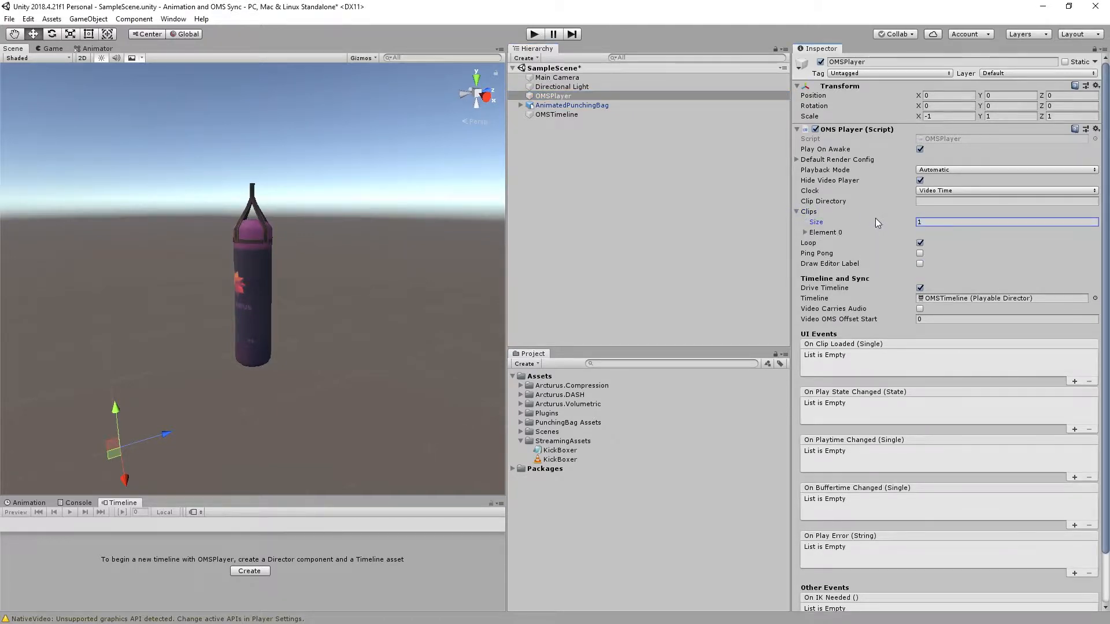
# Set the first clip's OMS Filename to KickBoxer.OMS and its Video Filename to KickBoxer.MP4.
pyautogui.click(804, 232)
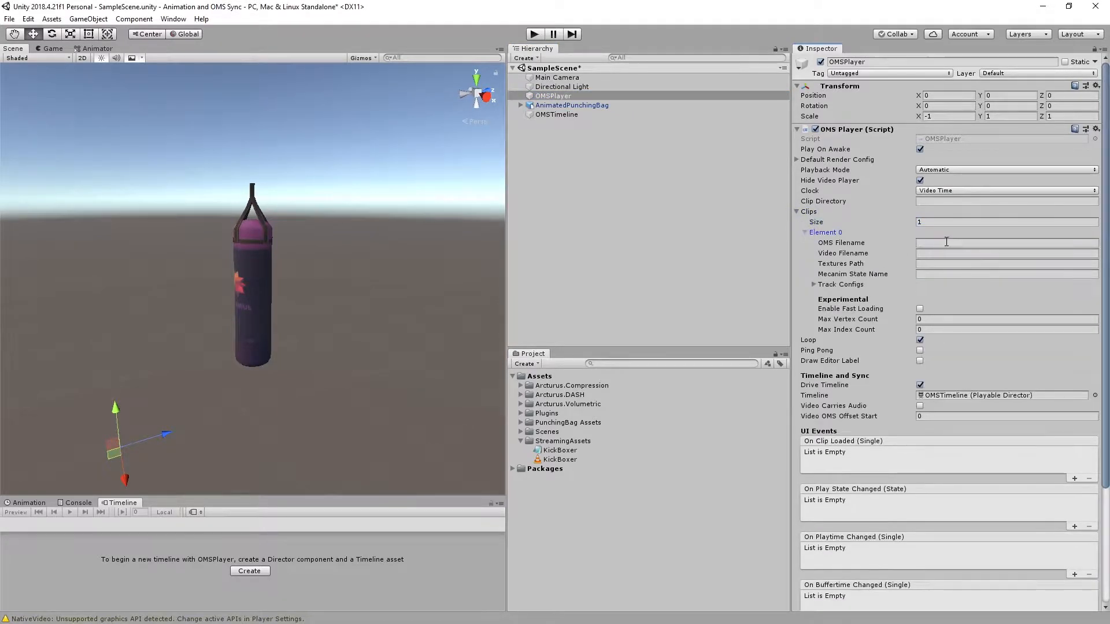
pyautogui.click(947, 243)
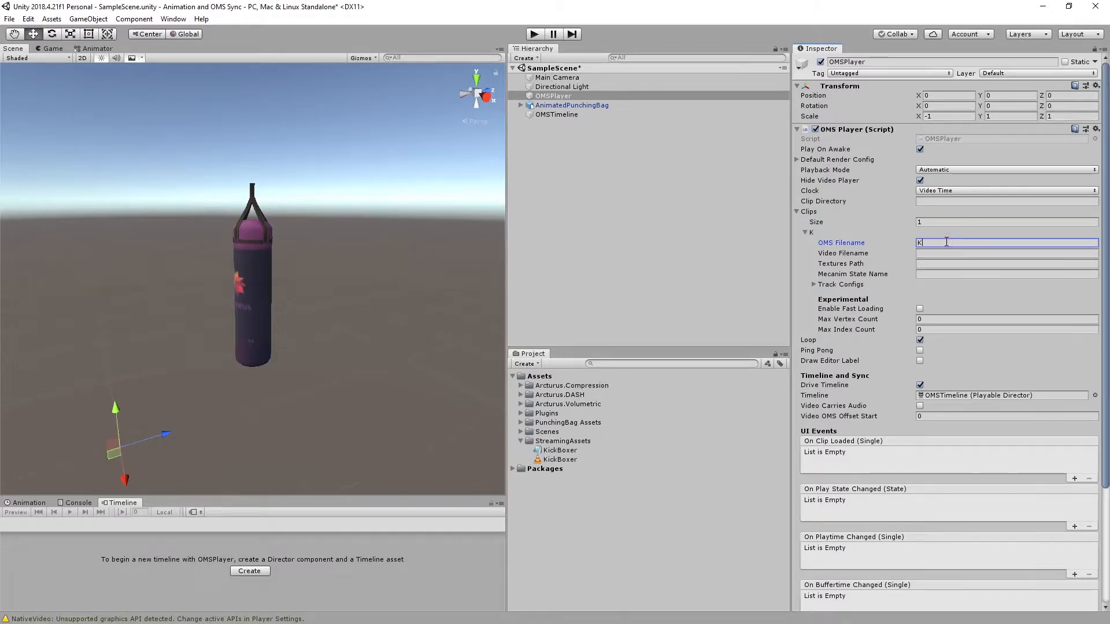
pyautogui.write('KickBoxer.OMS')
pyautogui.press('Tab')
pyautogui.write('K')
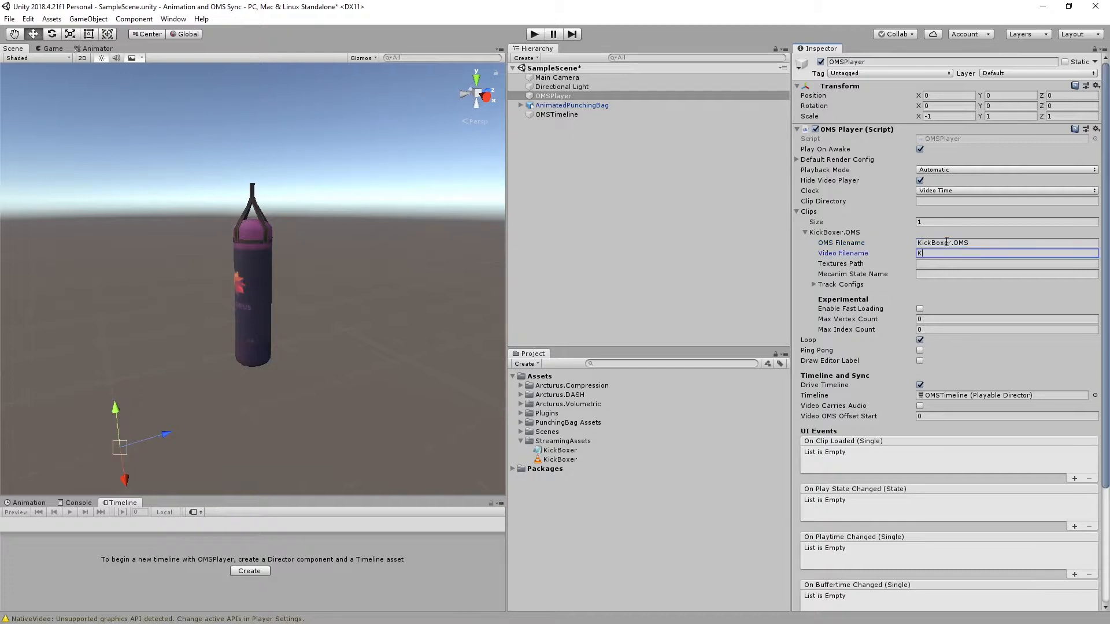
pyautogui.write('ickBoxer.MP4')
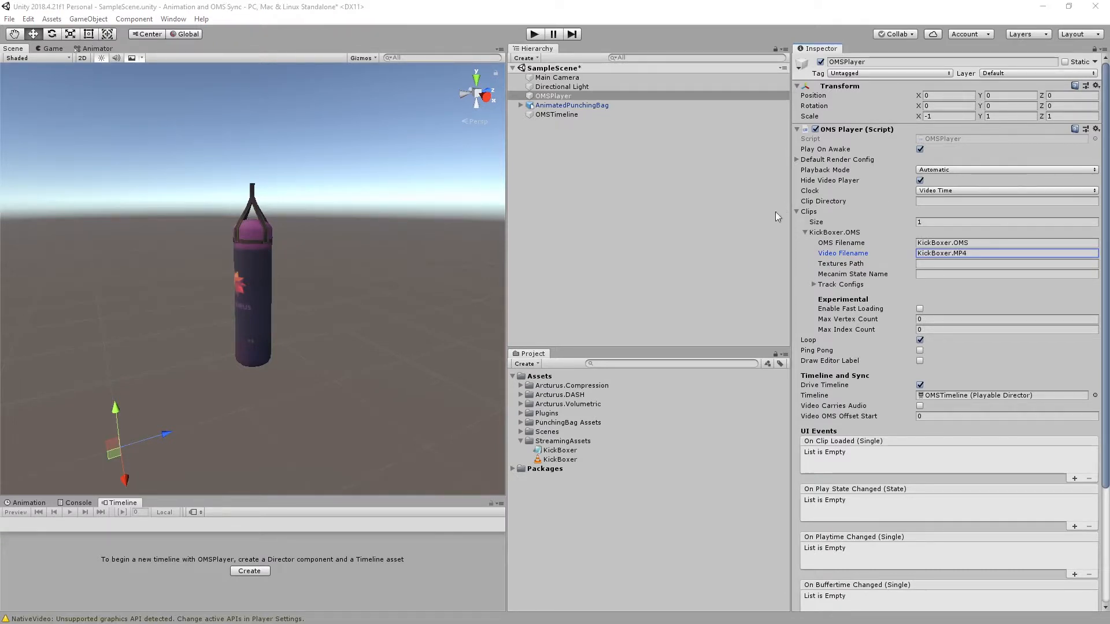
# Play the scene to check the kickboxer against the punching bag, and pause the playback.
pyautogui.click(536, 33)
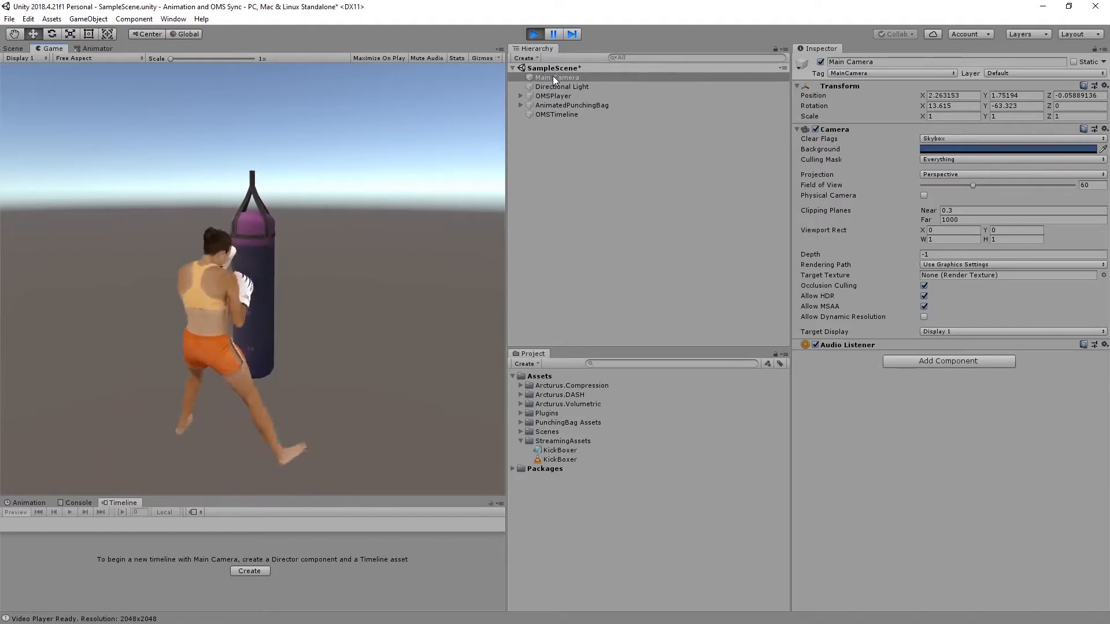
pyautogui.click(554, 34)
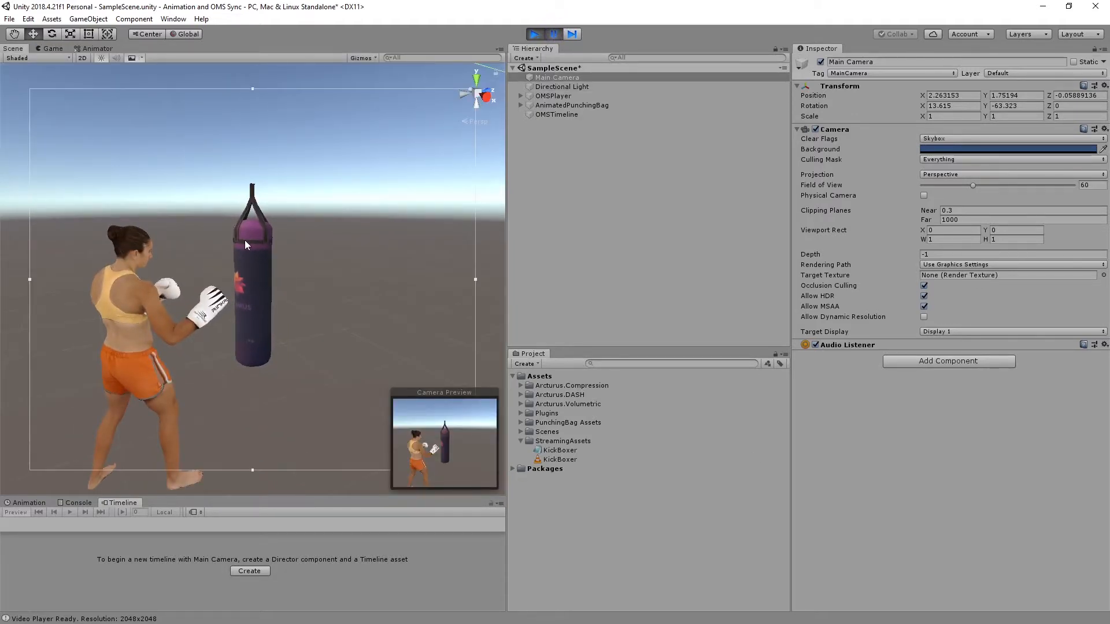